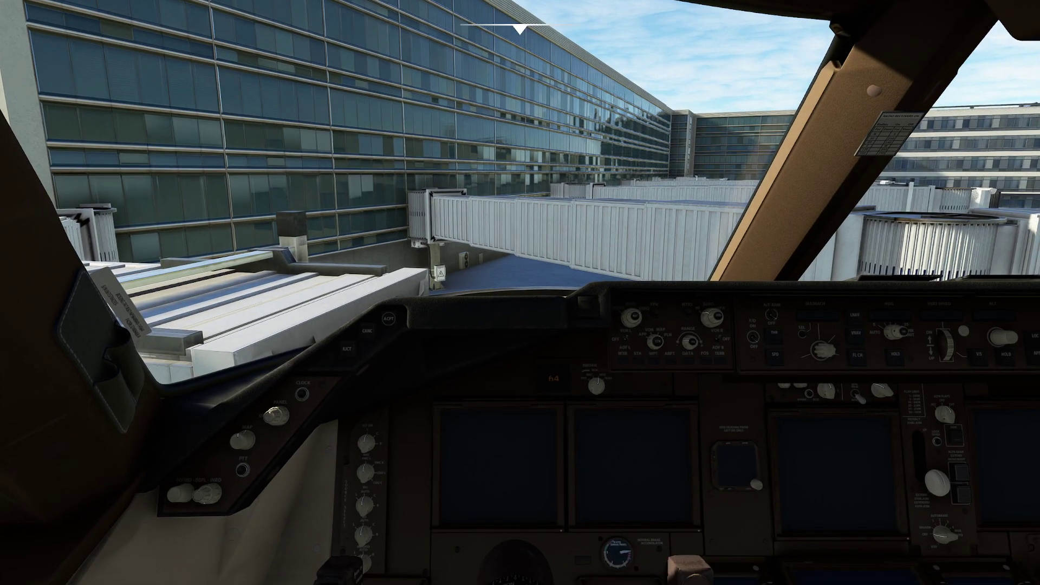
Connect external power 2 and external power 1 on the overhead electrical panel
{"action": "key", "text": "ctrl+5"}
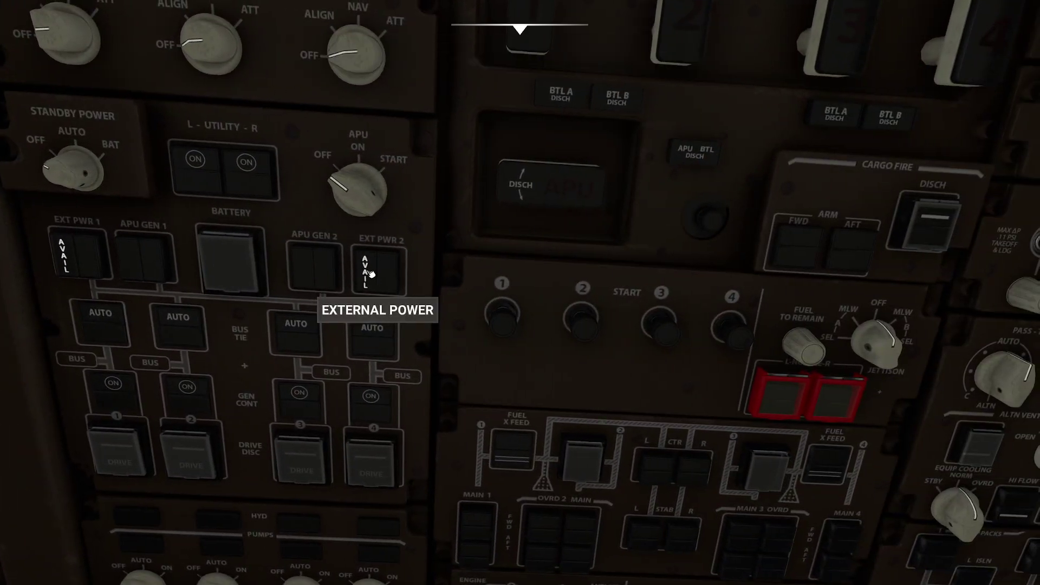
{"action": "left_click", "coordinate": [371, 271]}
{"action": "left_click", "coordinate": [108, 258]}
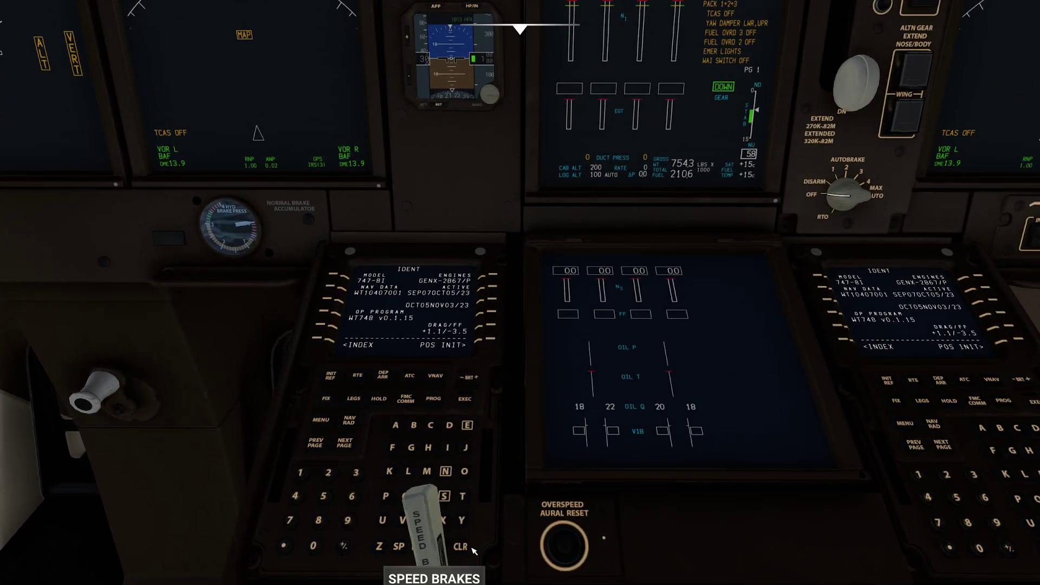
{"action": "mouse_move", "coordinate": [519, 28]}
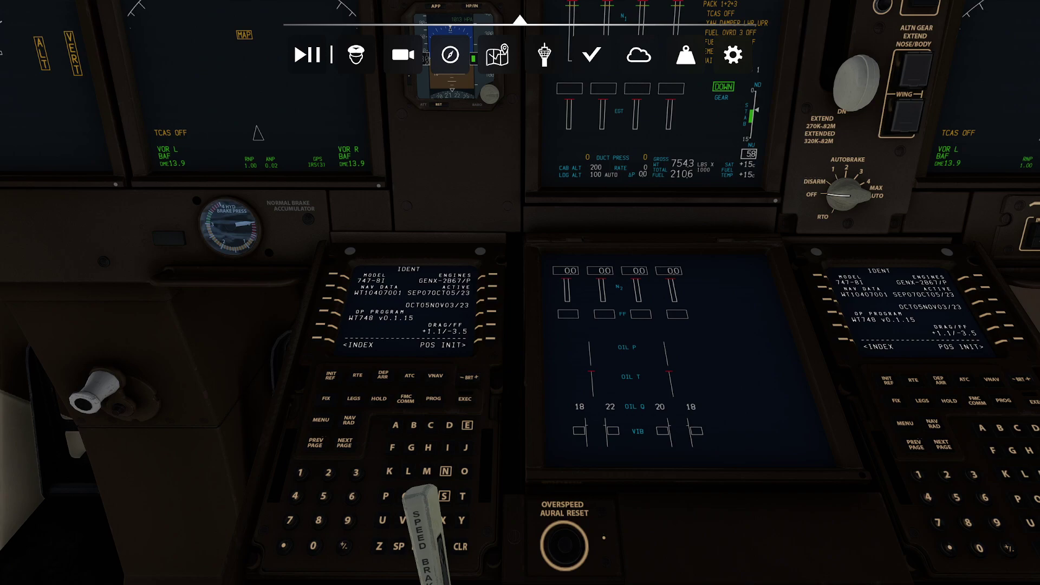
{"action": "key", "text": "alt+Tab"}
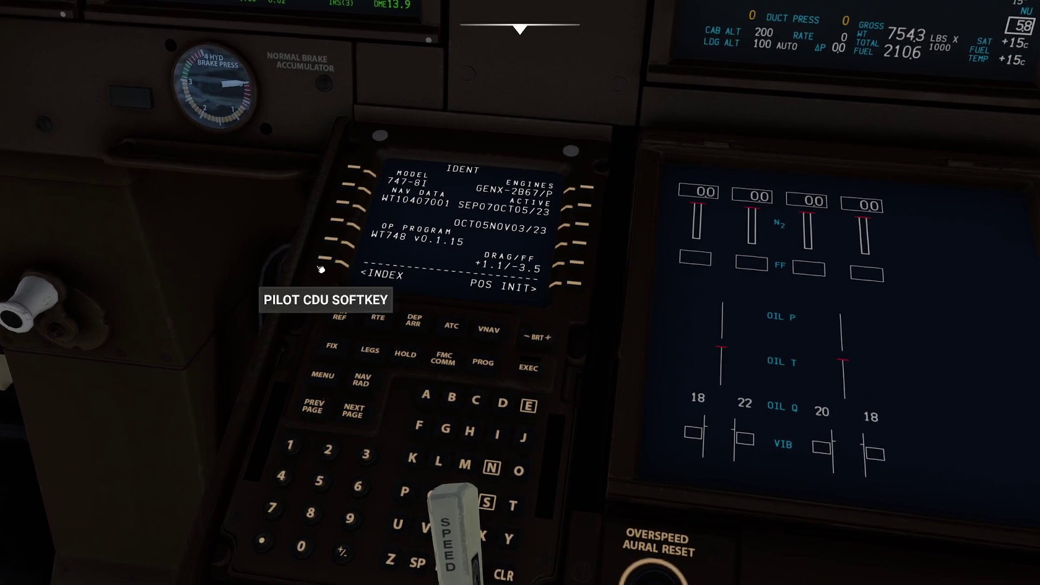
Check both pages of the pilot CDU settings, including the SimBrief user ID, username and status
{"action": "left_click", "coordinate": [331, 265]}
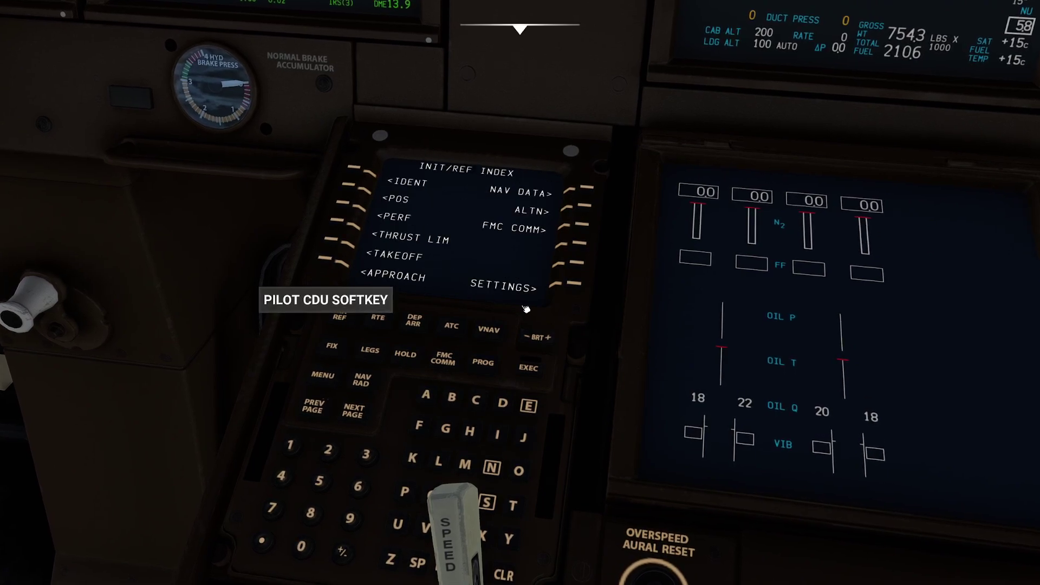
{"action": "left_click", "coordinate": [581, 293]}
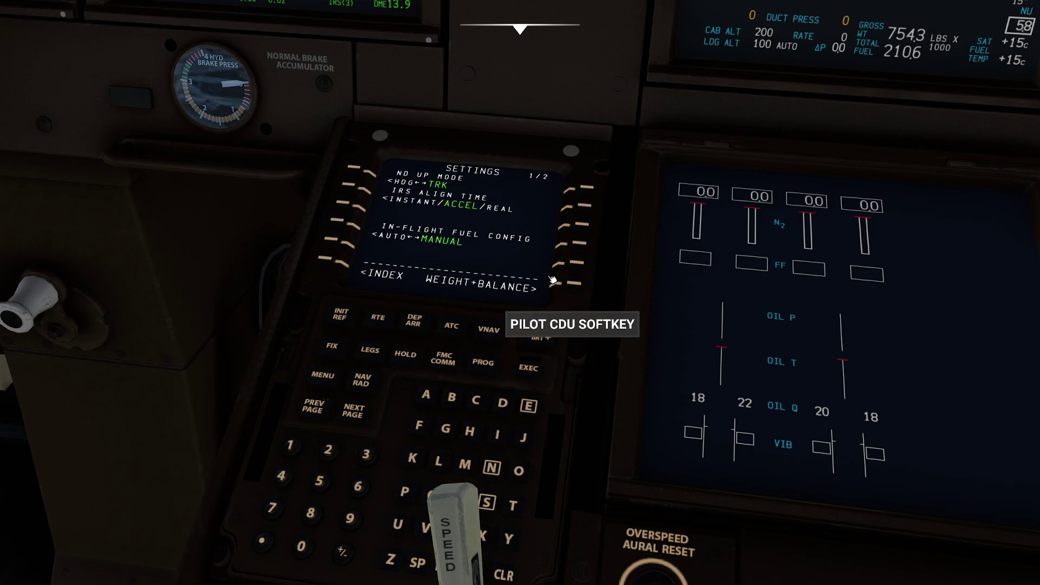
{"action": "left_click_drag", "start_coordinate": [443, 526], "coordinate": [443, 542]}
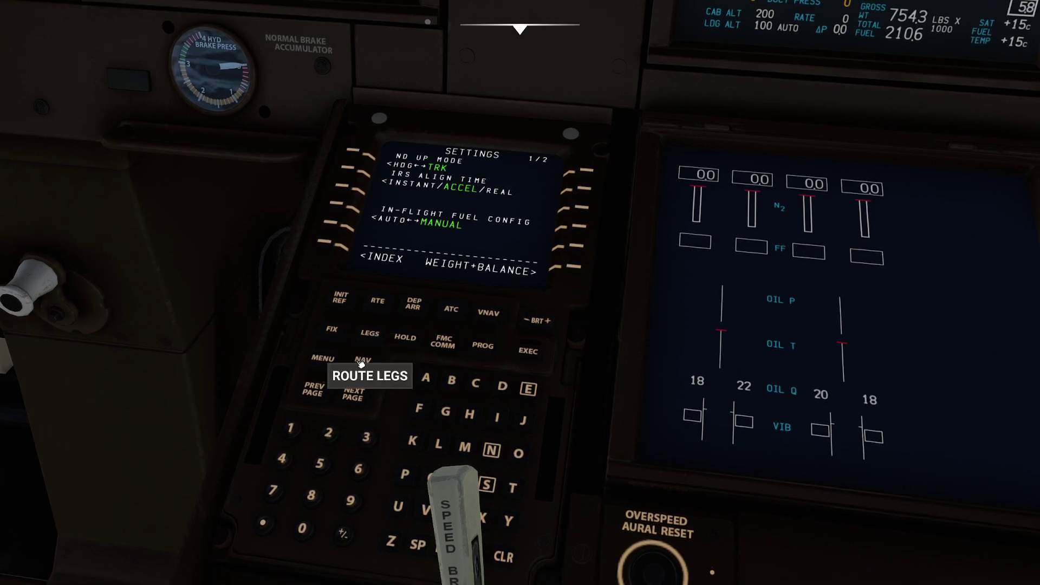
{"action": "left_click", "coordinate": [353, 398]}
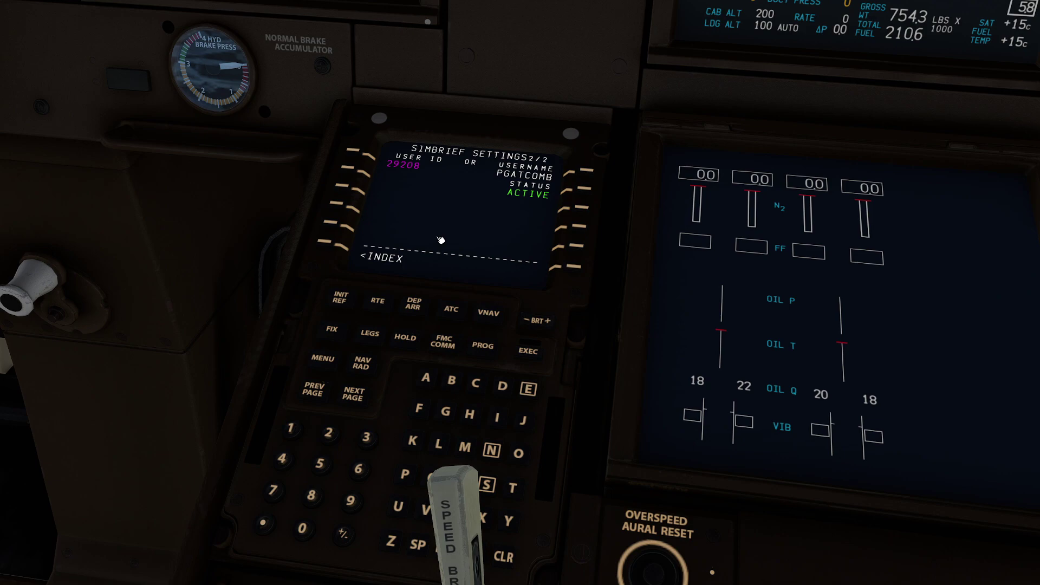
{"action": "left_click", "coordinate": [319, 390]}
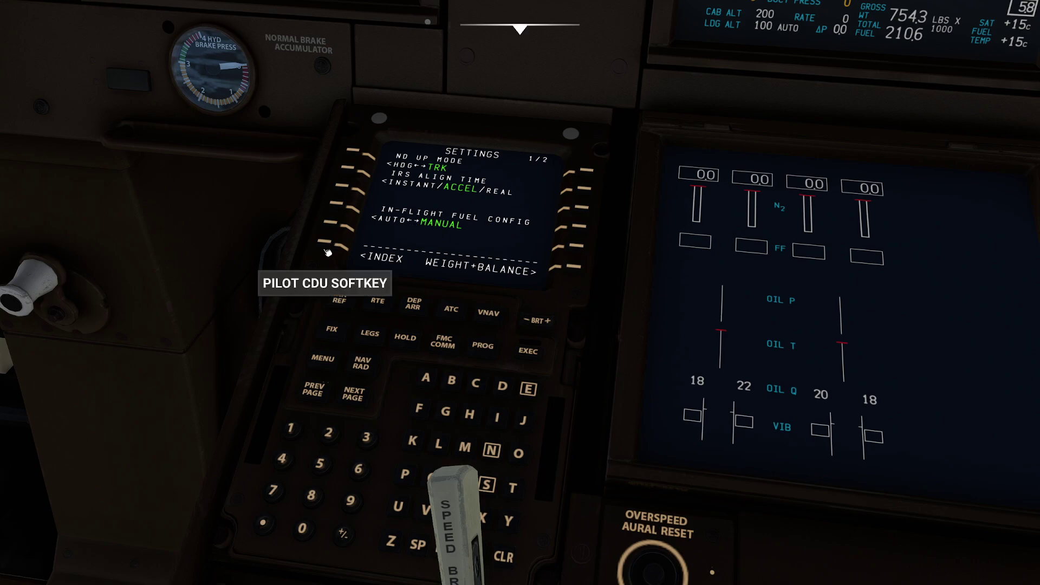
Request the route uplink for active route 1 from KBDL to KBWI, load it and execute it
{"action": "left_click", "coordinate": [341, 302]}
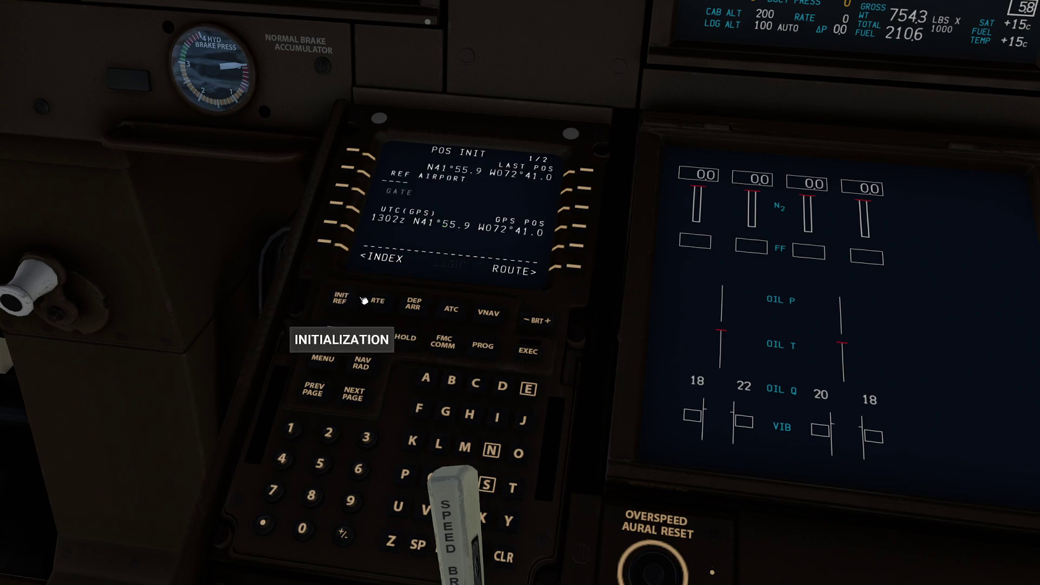
{"action": "left_click", "coordinate": [573, 268]}
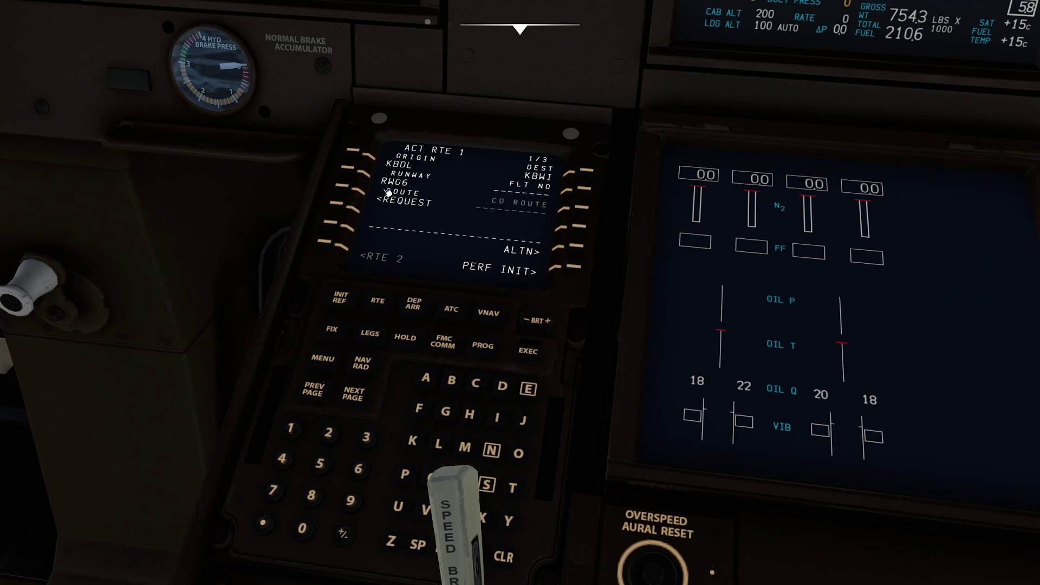
{"action": "left_click", "coordinate": [346, 187]}
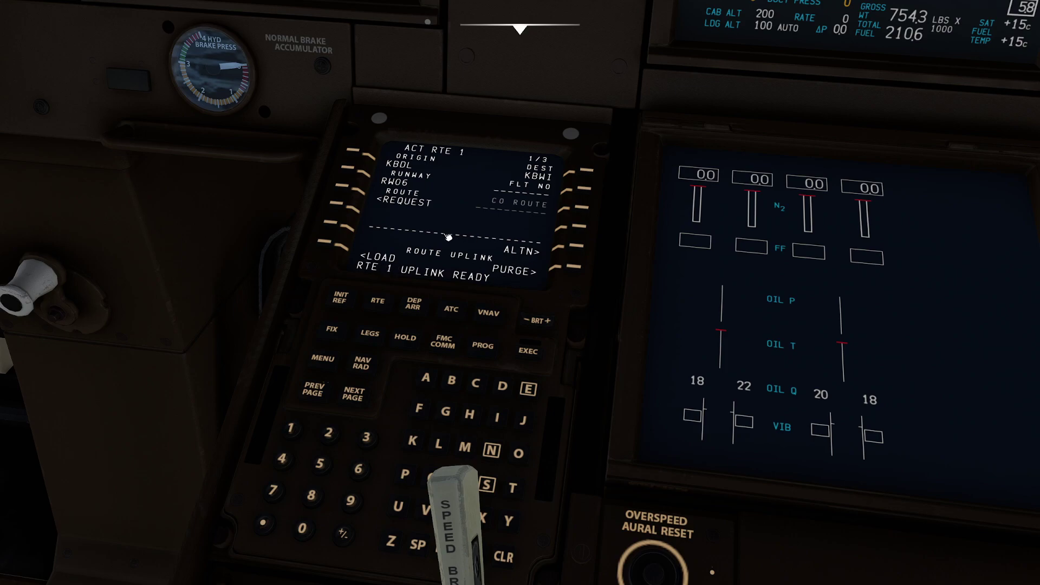
{"action": "left_click", "coordinate": [346, 259]}
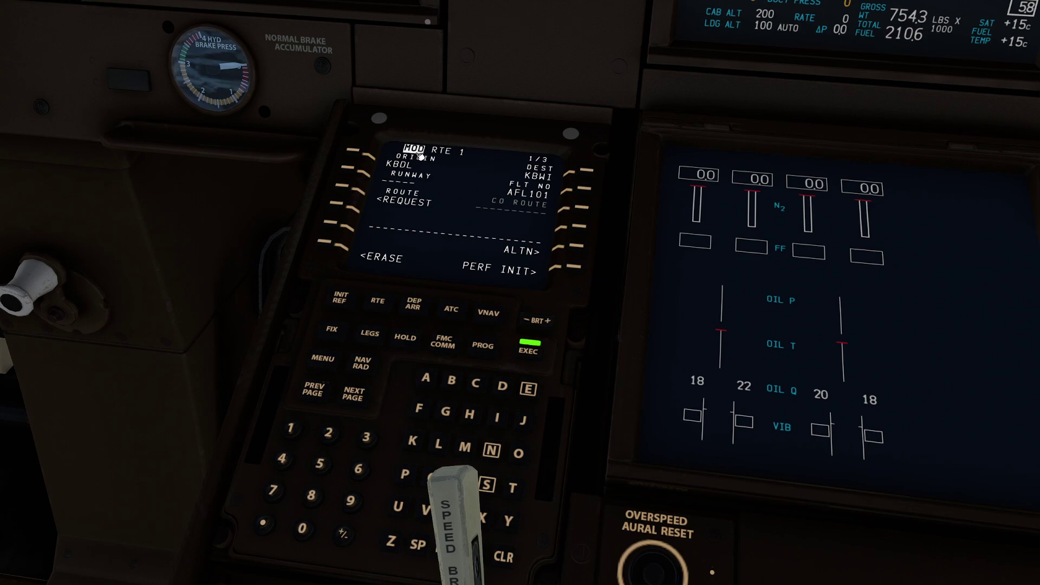
{"action": "left_click", "coordinate": [530, 351]}
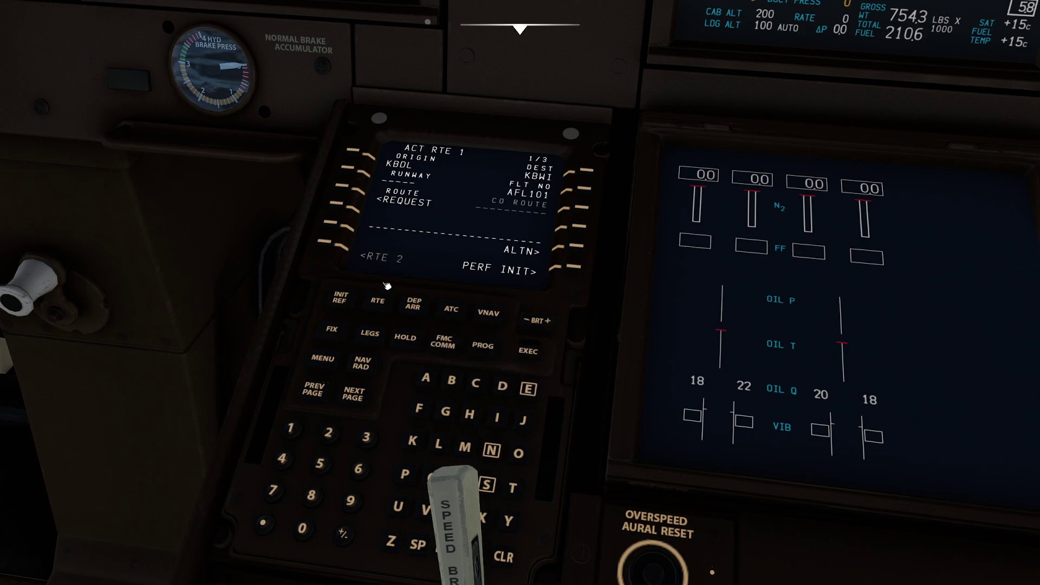
Compare the waypoints on the route 1 legs pages with the route in the SimBrief flight plan
{"action": "left_click", "coordinate": [374, 334]}
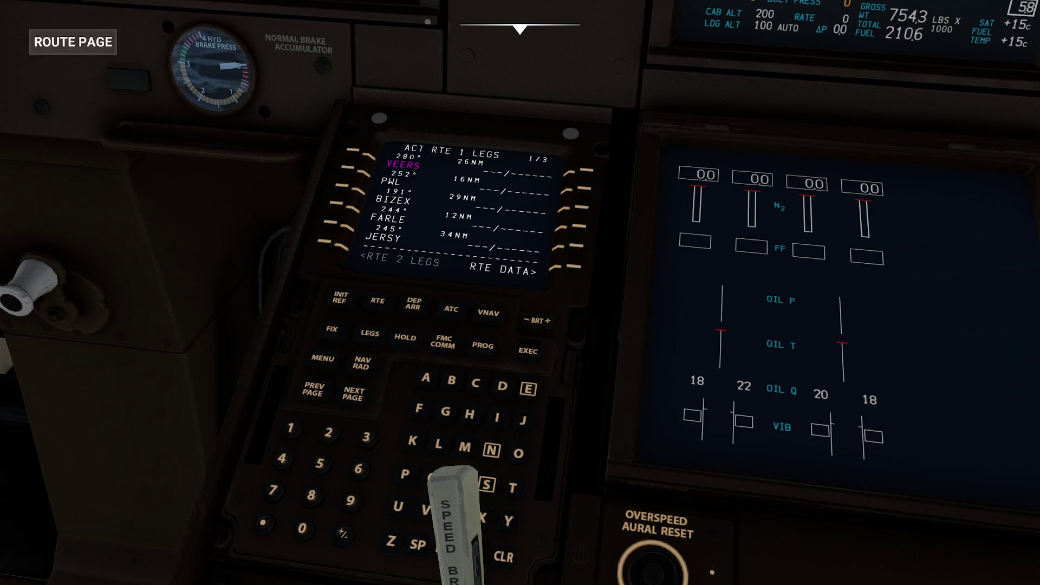
{"action": "mouse_move", "coordinate": [520, 16]}
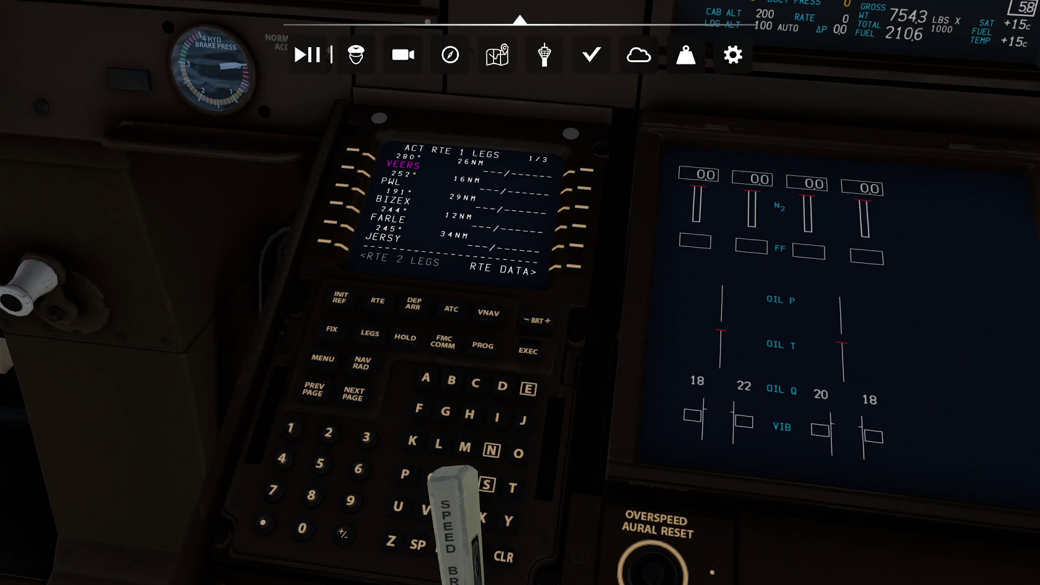
{"action": "key", "text": "alt+Tab"}
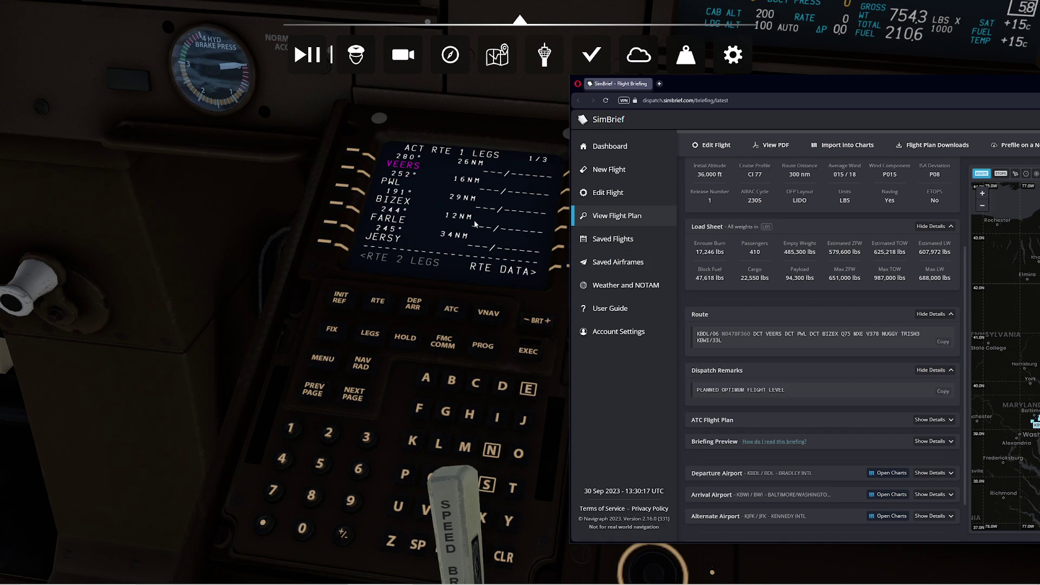
{"action": "left_click_drag", "start_coordinate": [817, 86], "coordinate": [596, 0]}
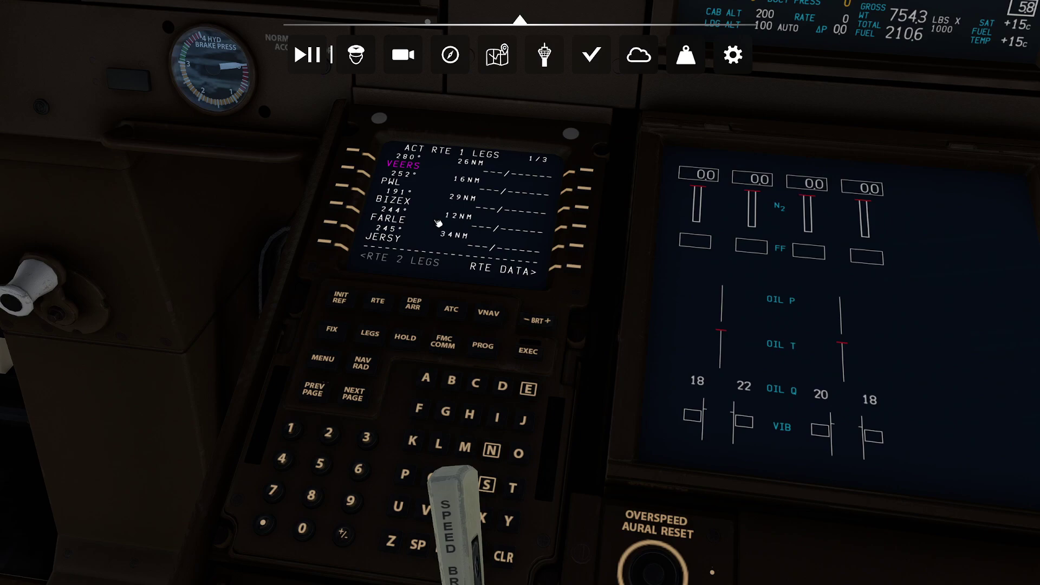
{"action": "left_click", "coordinate": [354, 395]}
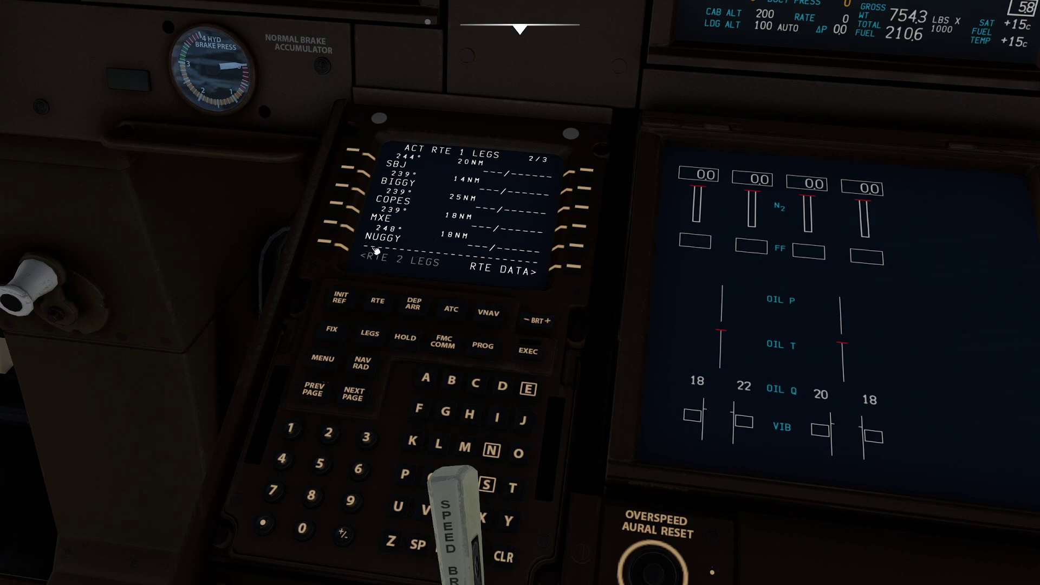
Set the KBDL departure to the BDL6 SID from runway 06 and execute the change
{"action": "left_click", "coordinate": [414, 302]}
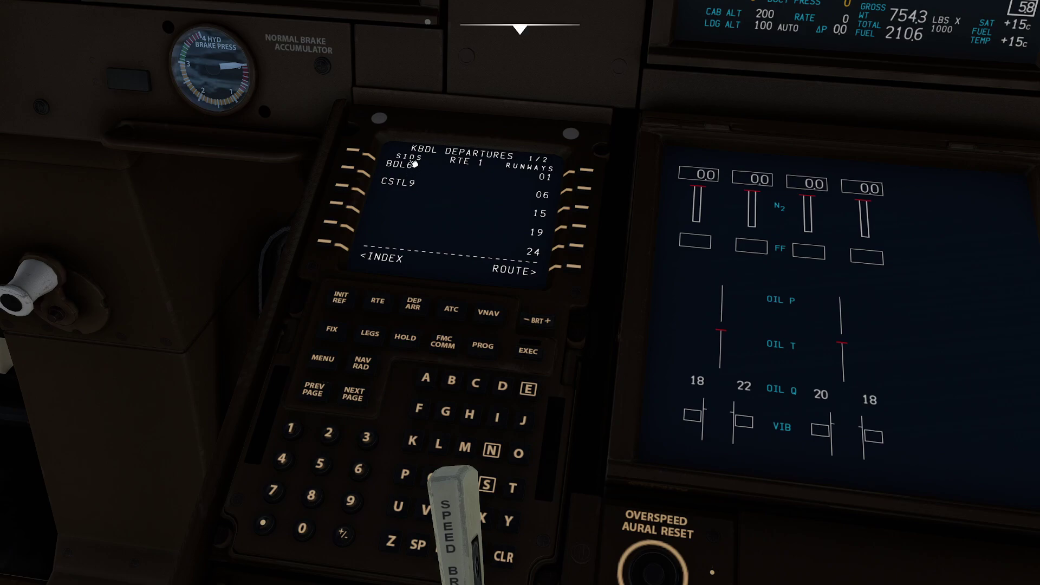
{"action": "left_click", "coordinate": [374, 163]}
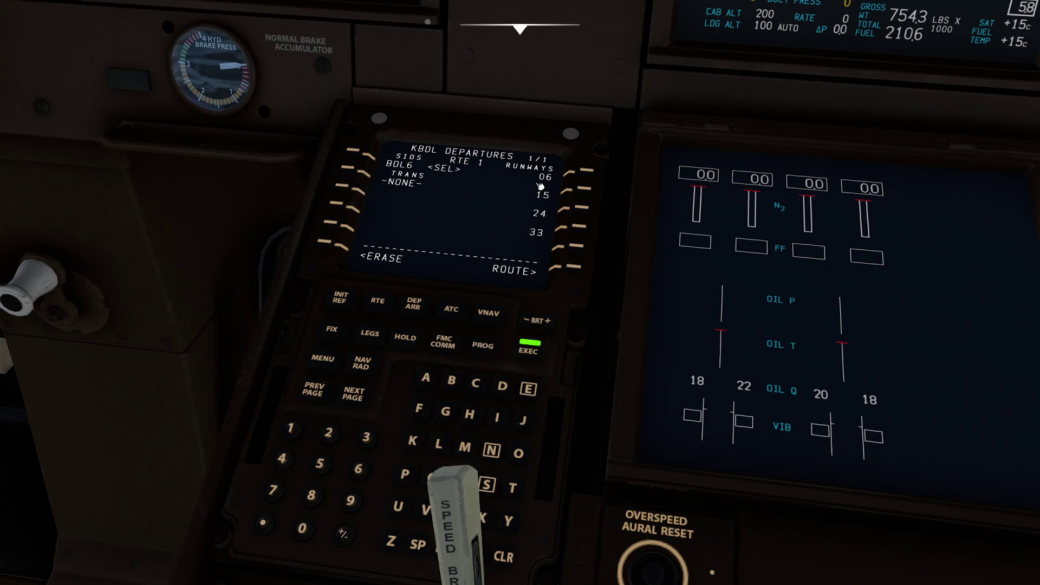
{"action": "left_click", "coordinate": [594, 172]}
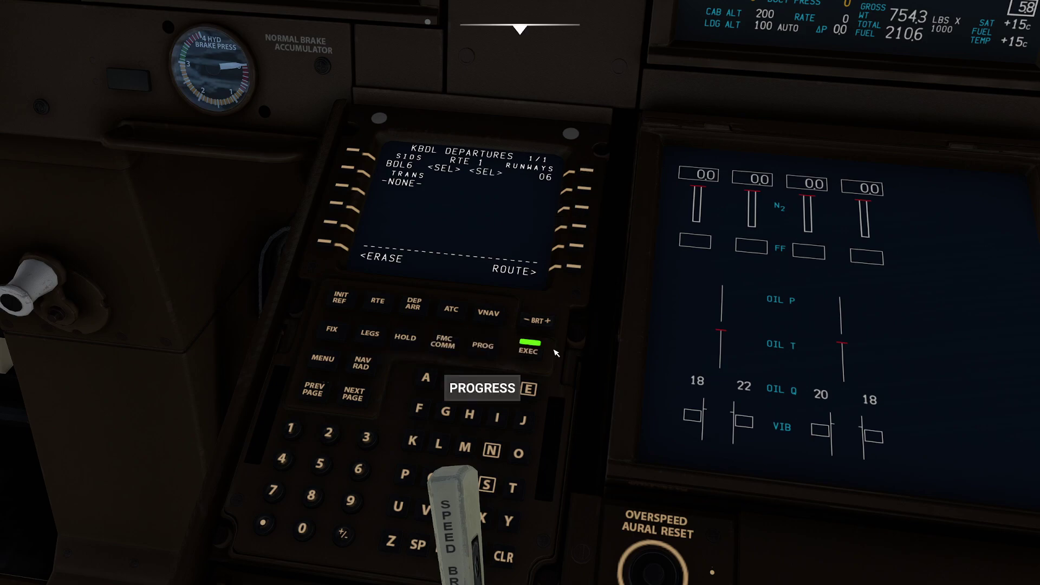
{"action": "left_click", "coordinate": [529, 349]}
Select the TRISH3 STAR with the NUGGY transition for the arrival into KBWI
{"action": "left_click", "coordinate": [414, 303]}
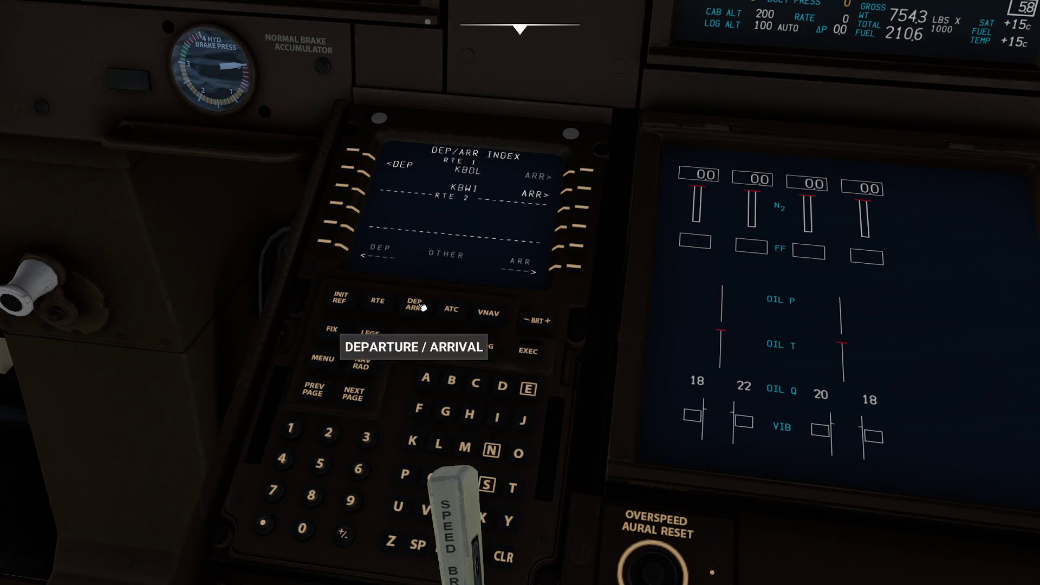
{"action": "left_click", "coordinate": [543, 204]}
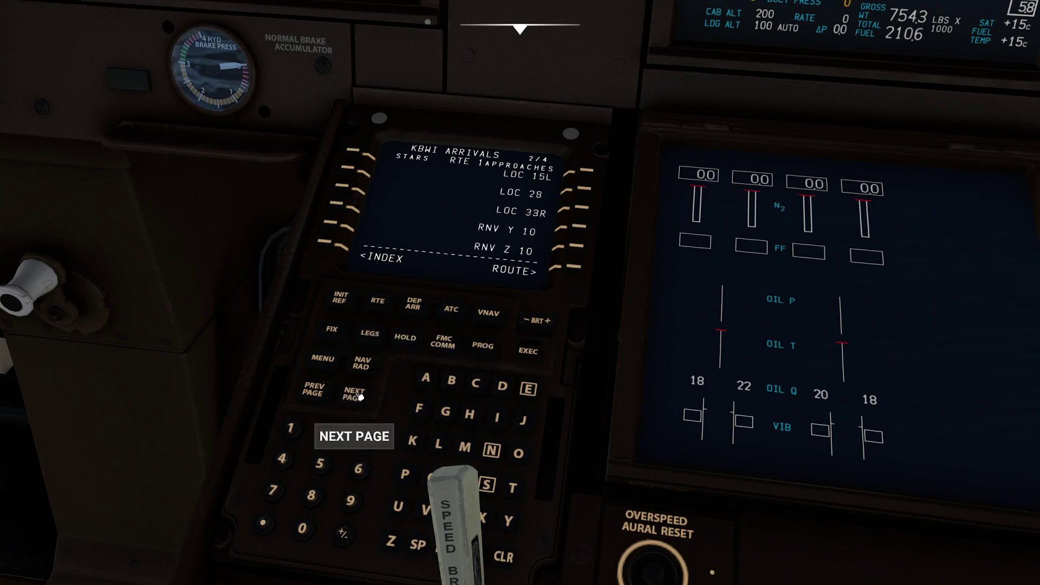
{"action": "left_click", "coordinate": [313, 390]}
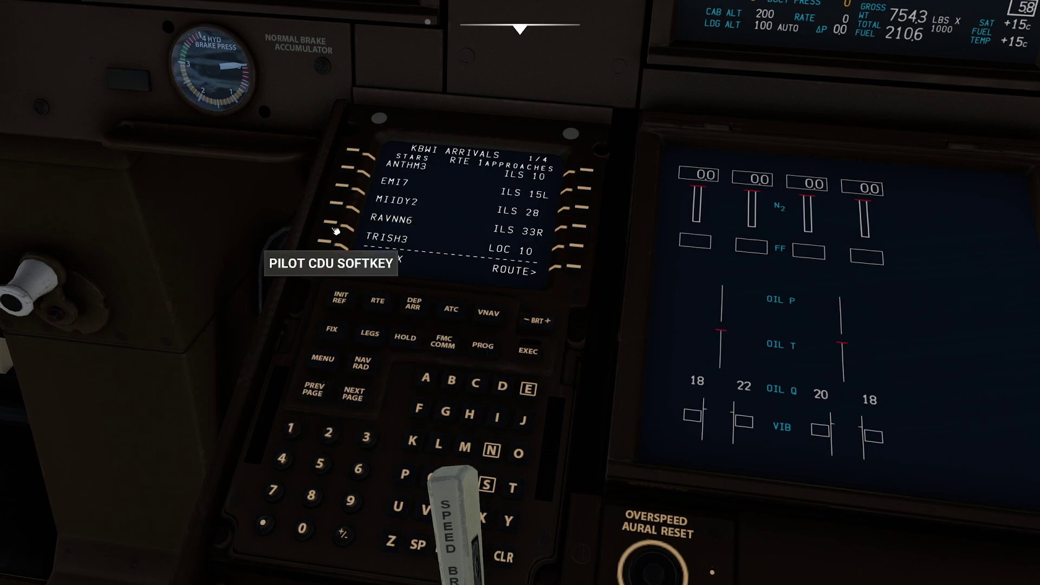
{"action": "left_click", "coordinate": [336, 230]}
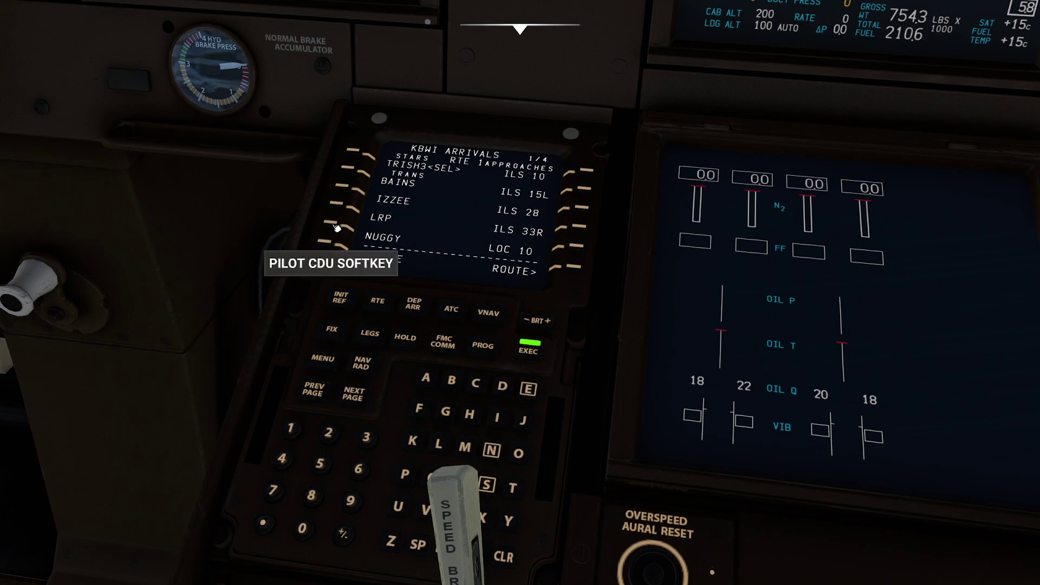
{"action": "left_click", "coordinate": [336, 228]}
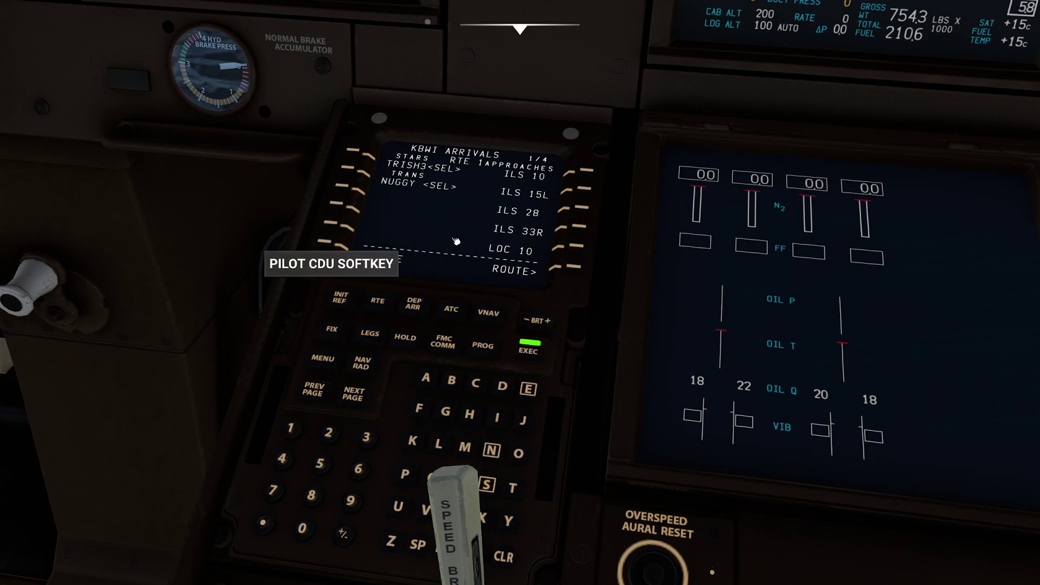
Look through the KBWI approach list, select the ILS 33R approach and execute the arrival
{"action": "left_click", "coordinate": [357, 395]}
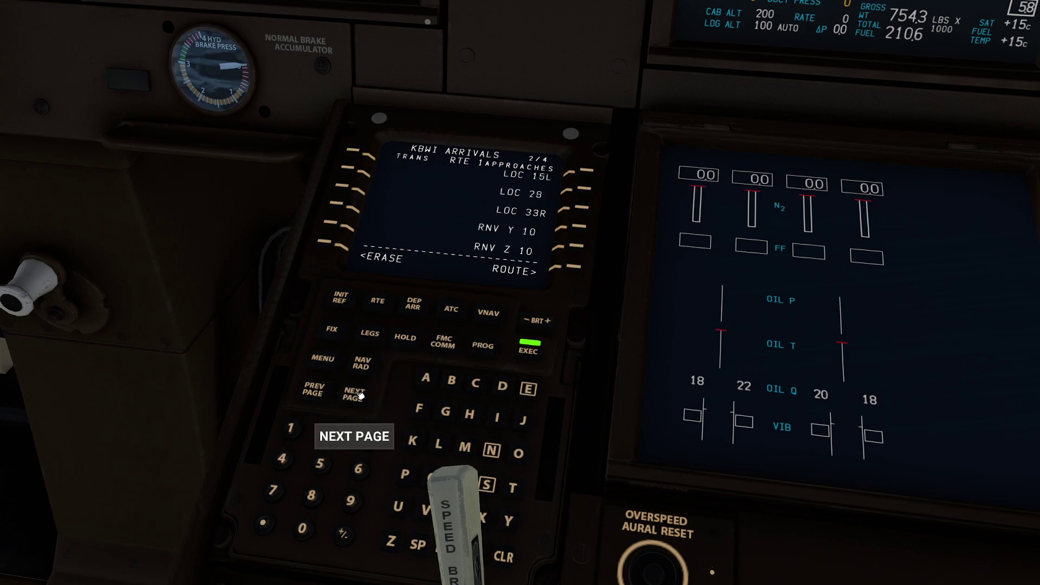
{"action": "left_click", "coordinate": [321, 394]}
{"action": "left_click", "coordinate": [322, 395]}
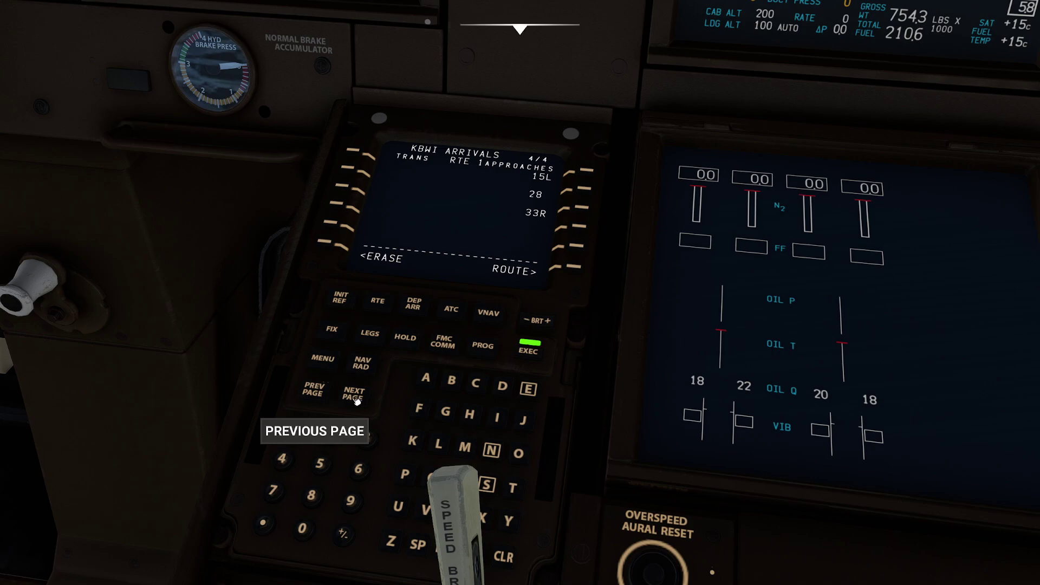
{"action": "left_click", "coordinate": [356, 399]}
{"action": "left_click", "coordinate": [356, 398]}
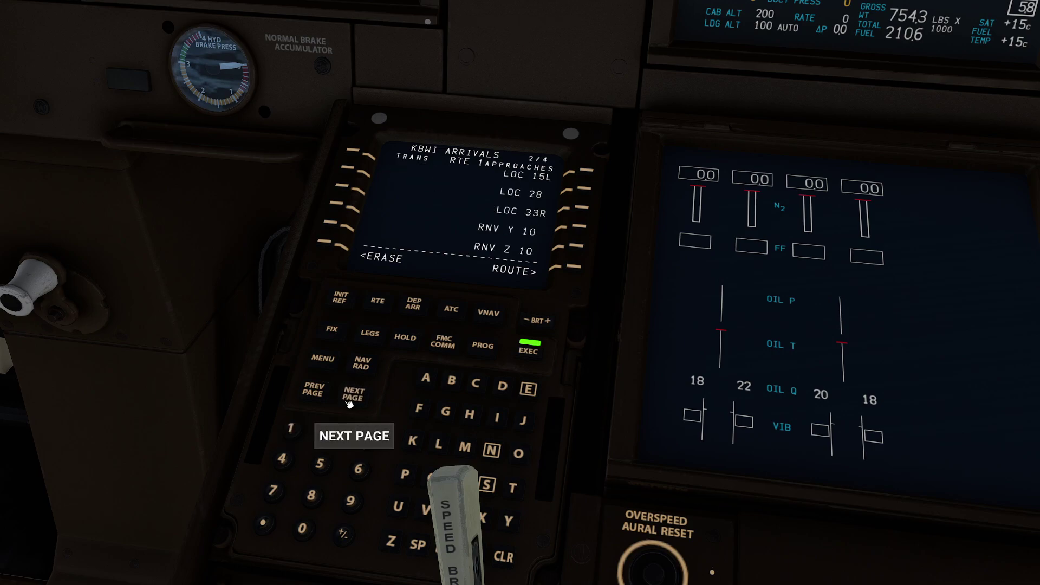
{"action": "left_click", "coordinate": [320, 398]}
{"action": "left_click", "coordinate": [577, 228]}
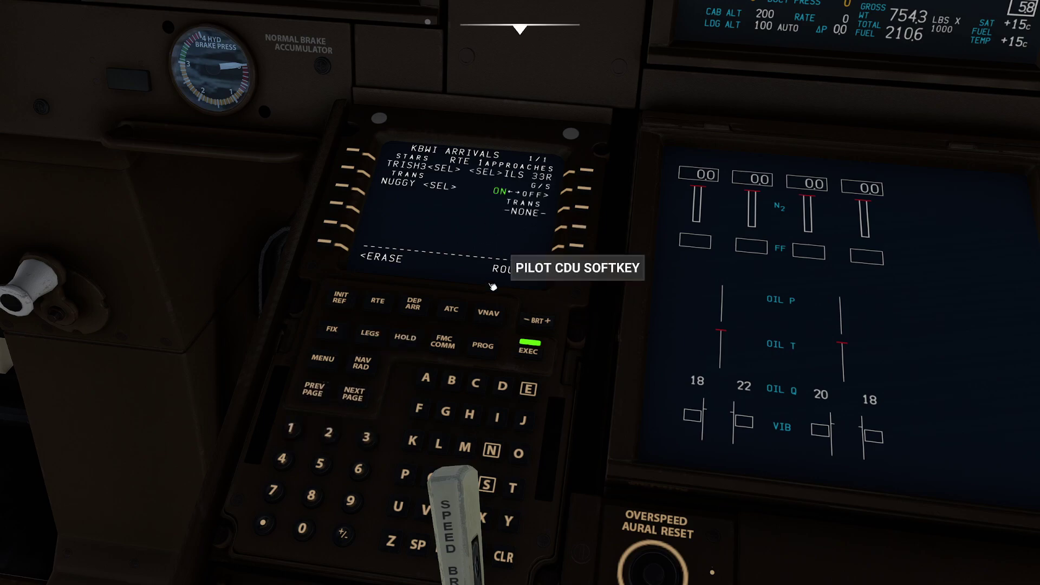
{"action": "left_click", "coordinate": [529, 350]}
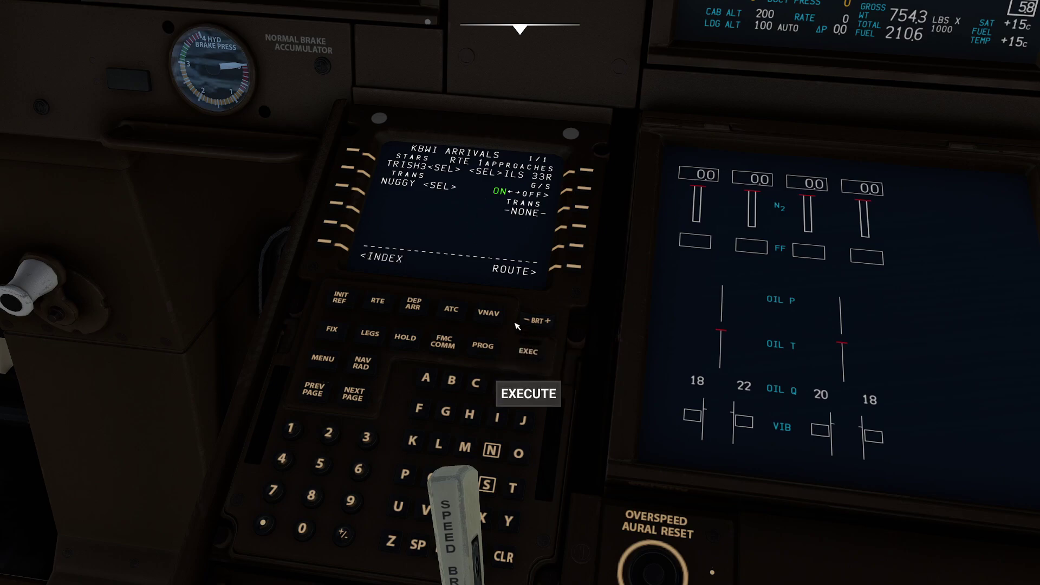
Replace the VECTORS leg in route 1 with VEERS to close the discontinuity, and execute the change
{"action": "left_click", "coordinate": [370, 333]}
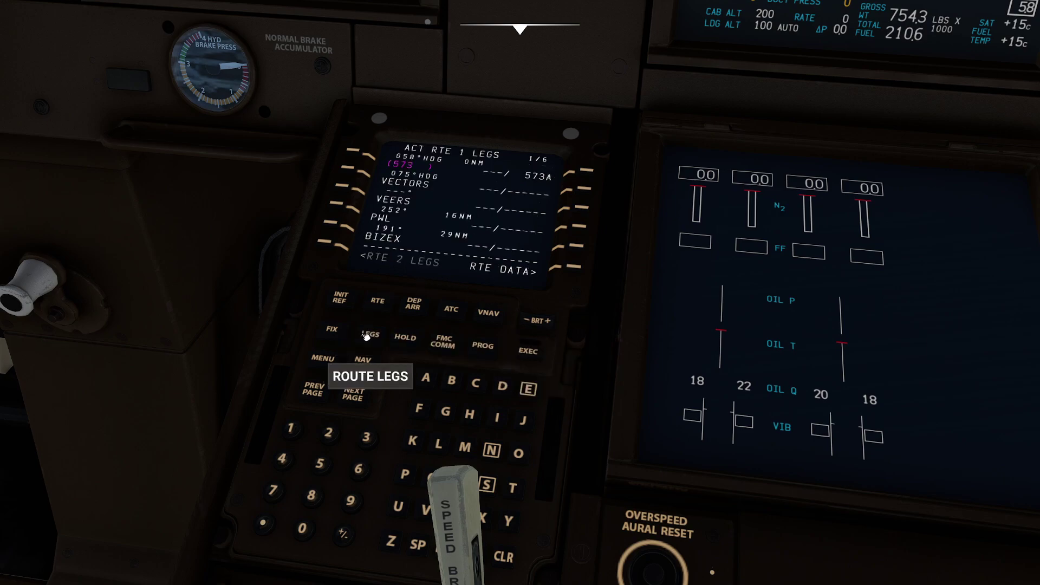
{"action": "left_click", "coordinate": [345, 192]}
{"action": "left_click", "coordinate": [351, 173]}
{"action": "left_click", "coordinate": [528, 351]}
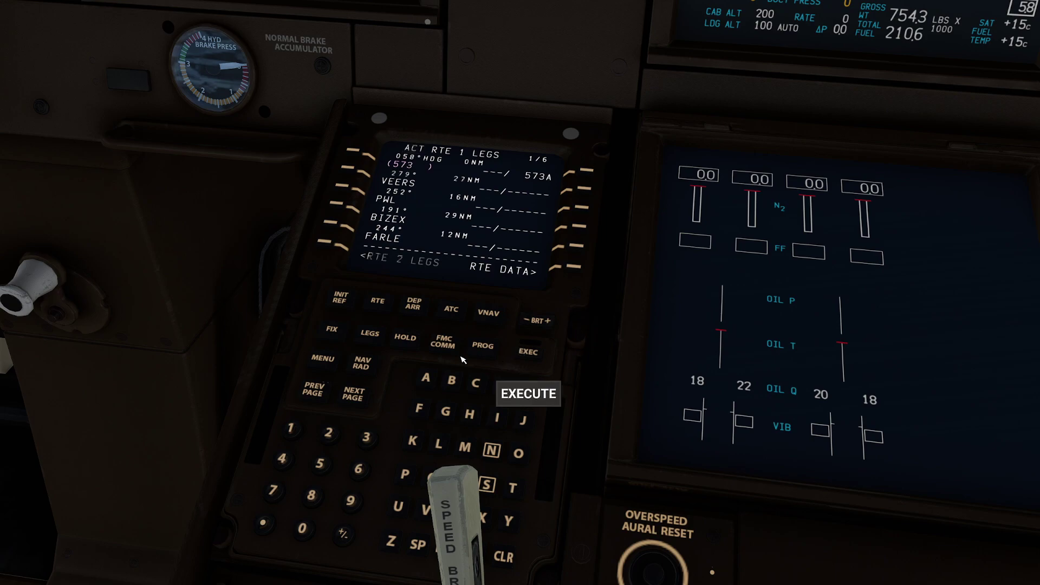
Replace the VECTORS leg after HOOOK in route 1 with DUDDS to close the discontinuity, and execute the change
{"action": "left_click", "coordinate": [356, 396]}
{"action": "left_click", "coordinate": [356, 396]}
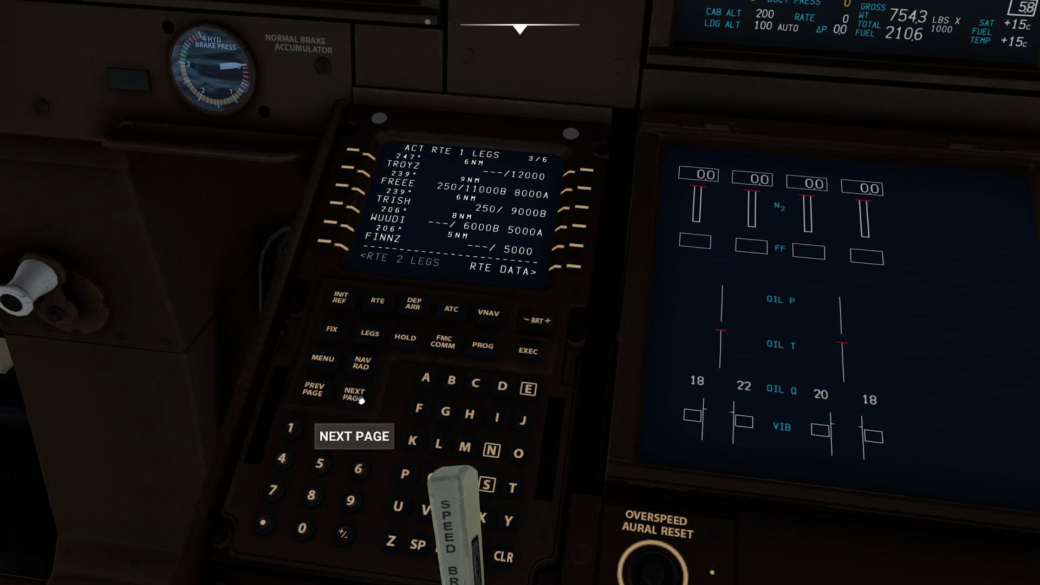
{"action": "left_click", "coordinate": [356, 396]}
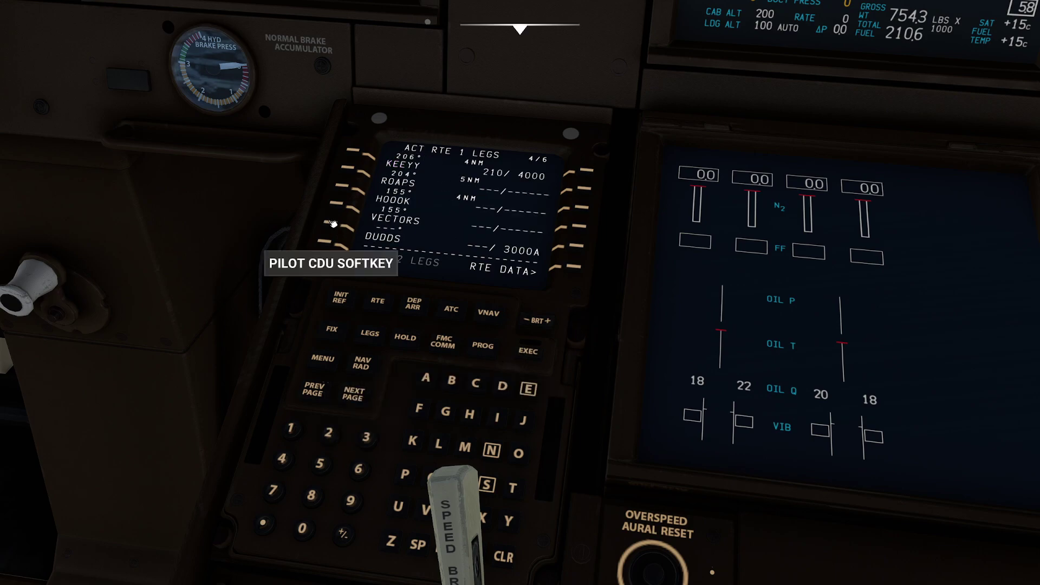
{"action": "left_click", "coordinate": [326, 241]}
{"action": "left_click", "coordinate": [333, 223]}
{"action": "left_click", "coordinate": [528, 351]}
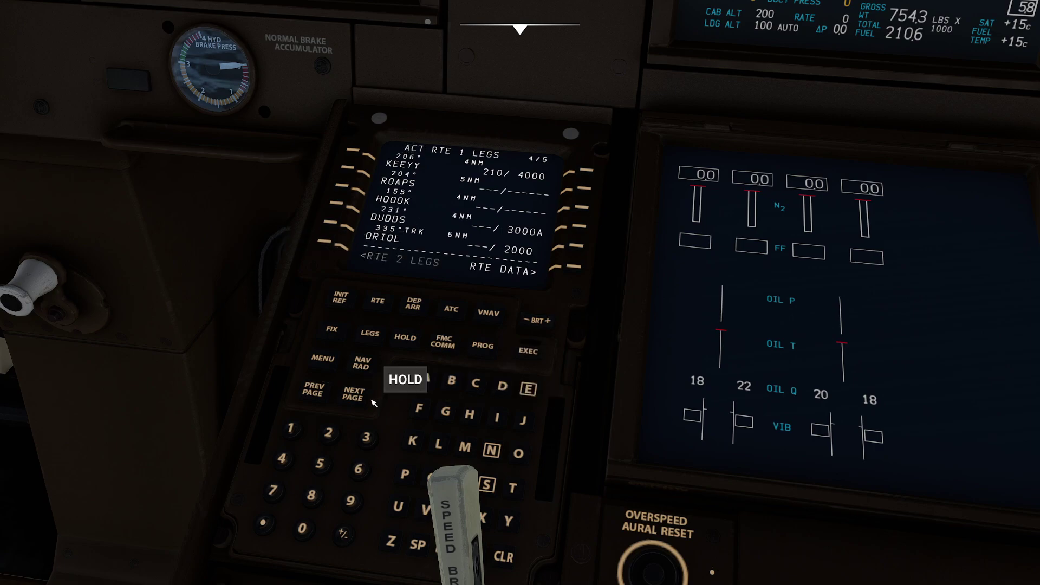
Review the remaining route 1 legs through the KRENE hold and return to the first legs page
{"action": "left_click", "coordinate": [354, 395]}
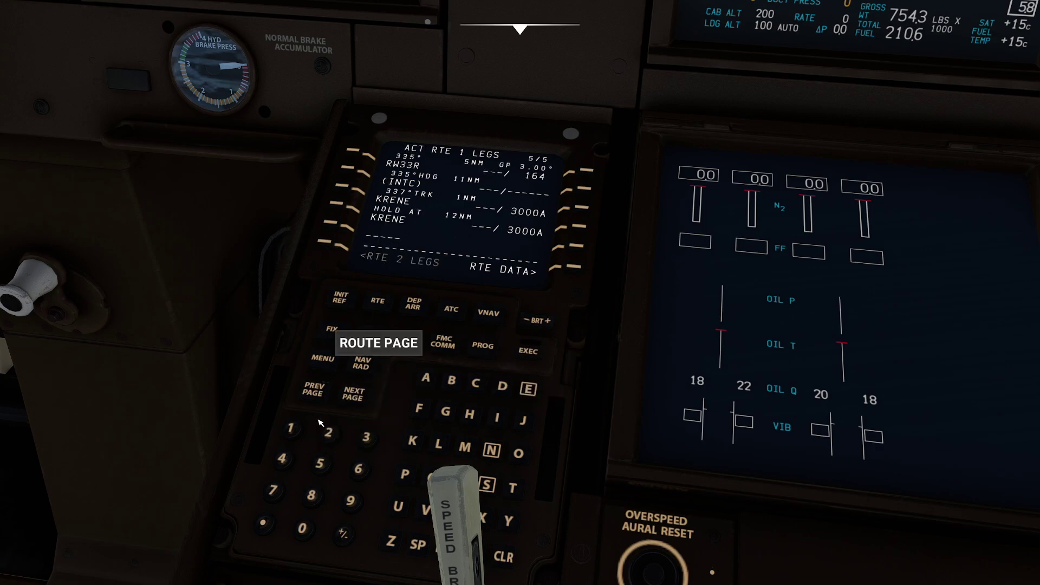
{"action": "left_click", "coordinate": [312, 392]}
{"action": "left_click", "coordinate": [312, 393]}
{"action": "left_click", "coordinate": [313, 392]}
{"action": "left_click", "coordinate": [313, 392]}
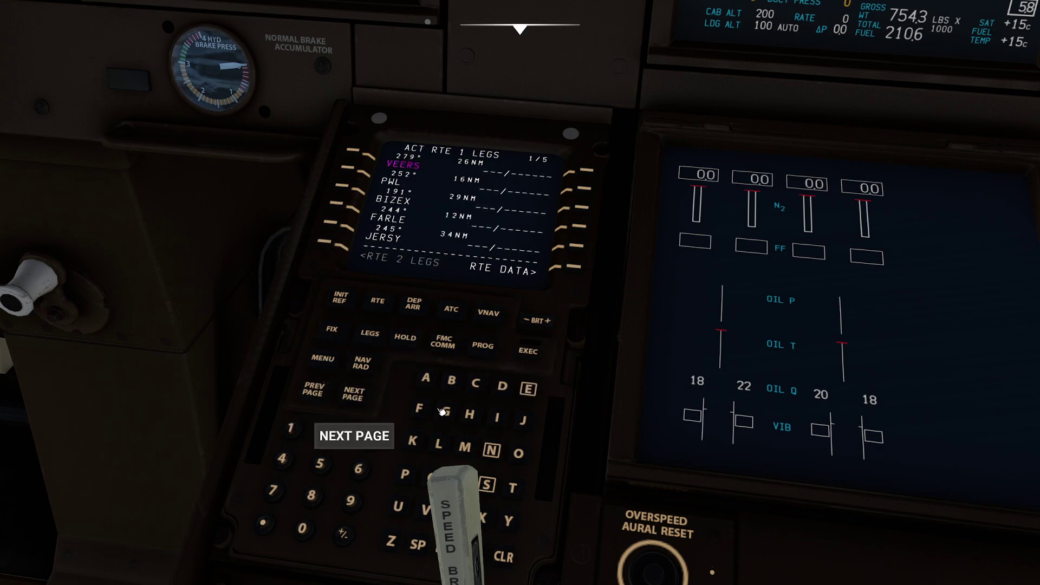
Request and load the wind data uplink for route 1 twice from the route data page, and clear the scratchpad message
{"action": "right_click", "coordinate": [520, 424]}
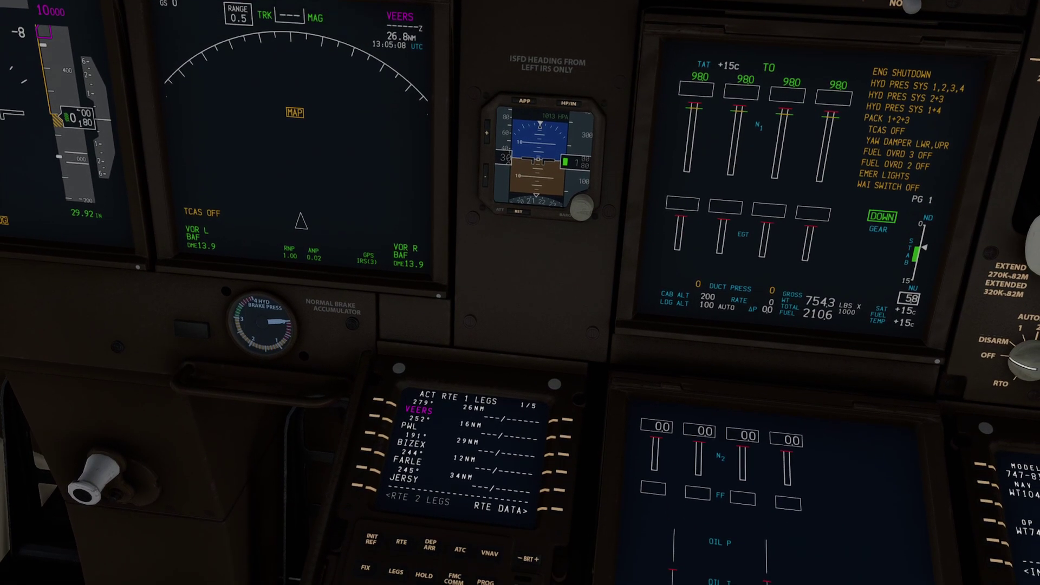
{"action": "scroll", "coordinate": [452, 304], "scroll_direction": "up", "scroll_amount": 3}
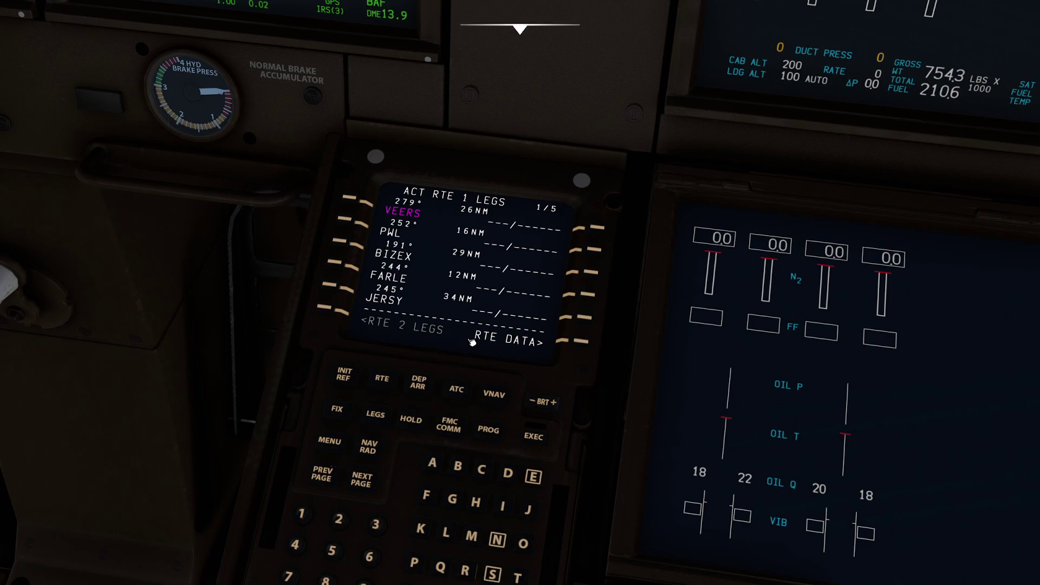
{"action": "left_click", "coordinate": [542, 340]}
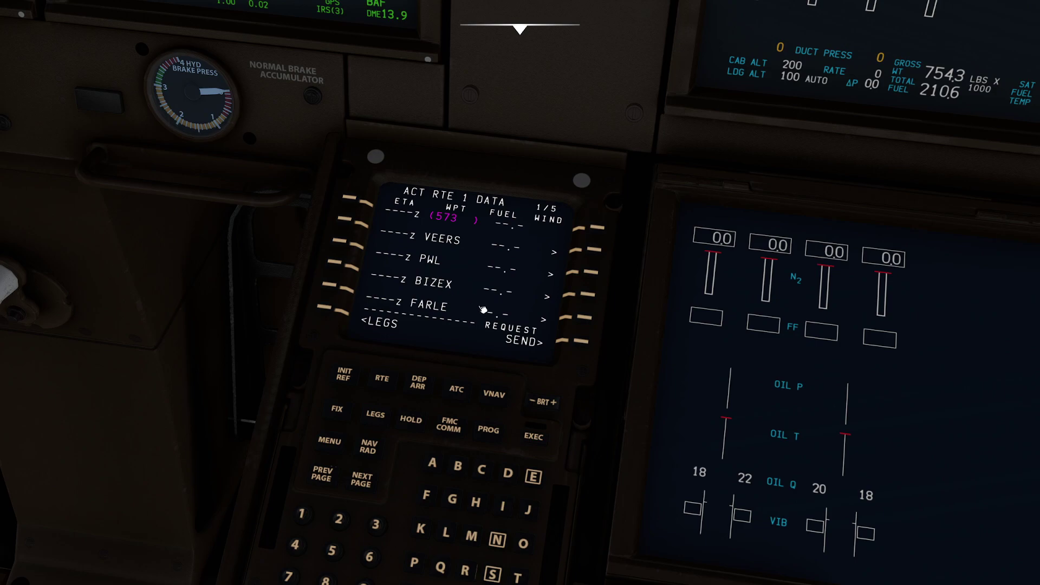
{"action": "left_click", "coordinate": [573, 348]}
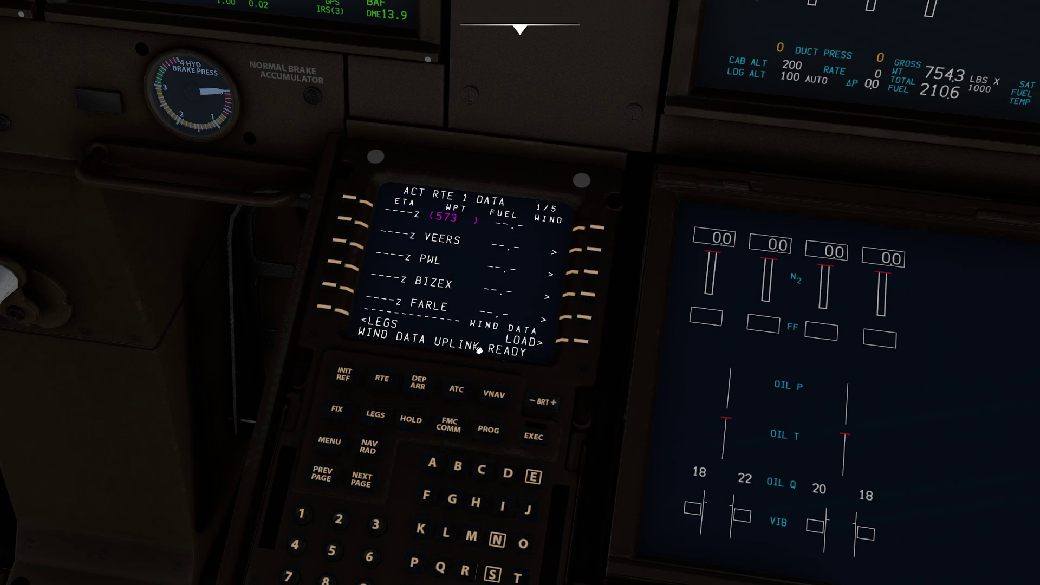
{"action": "left_click", "coordinate": [580, 343]}
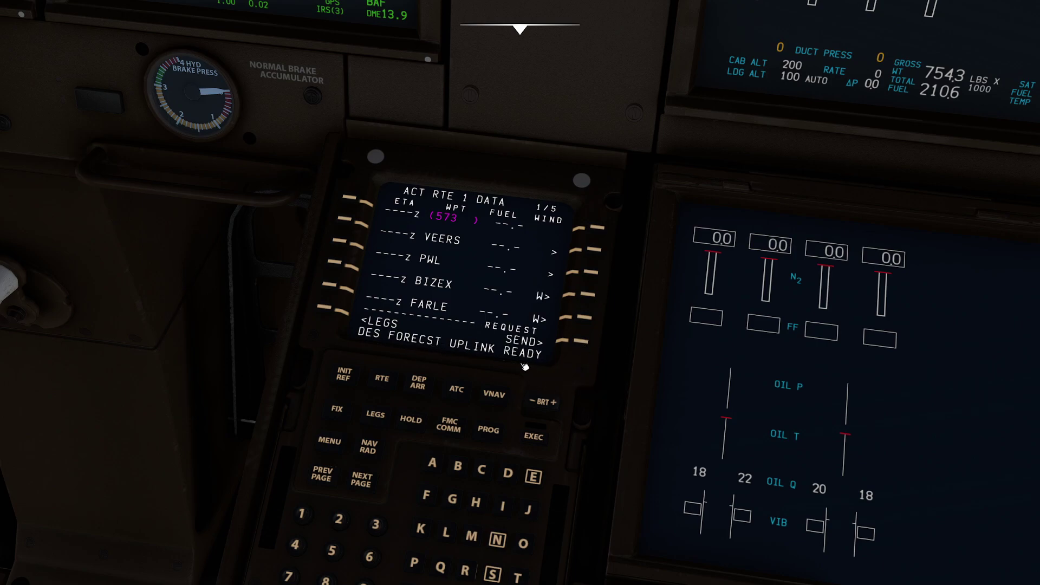
{"action": "left_click", "coordinate": [587, 345]}
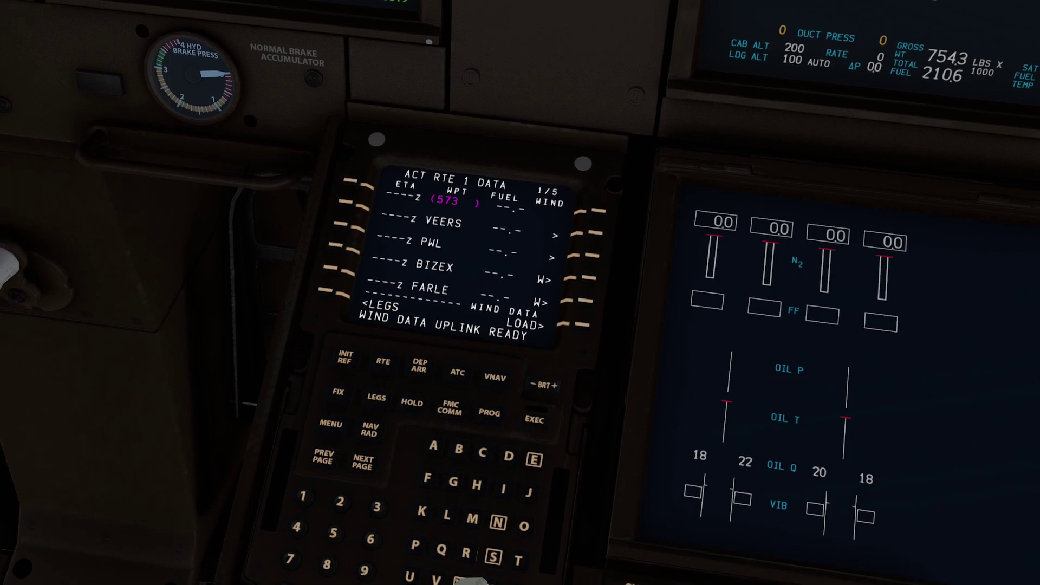
{"action": "left_click", "coordinate": [586, 329]}
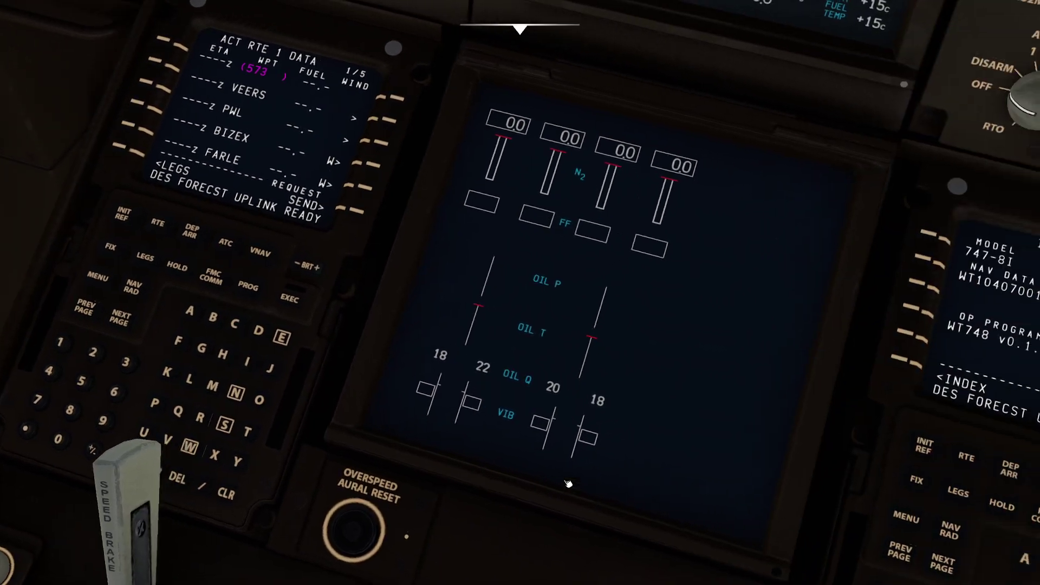
{"action": "left_click", "coordinate": [201, 493]}
{"action": "left_click_drag", "start_coordinate": [332, 426], "coordinate": [539, 437]}
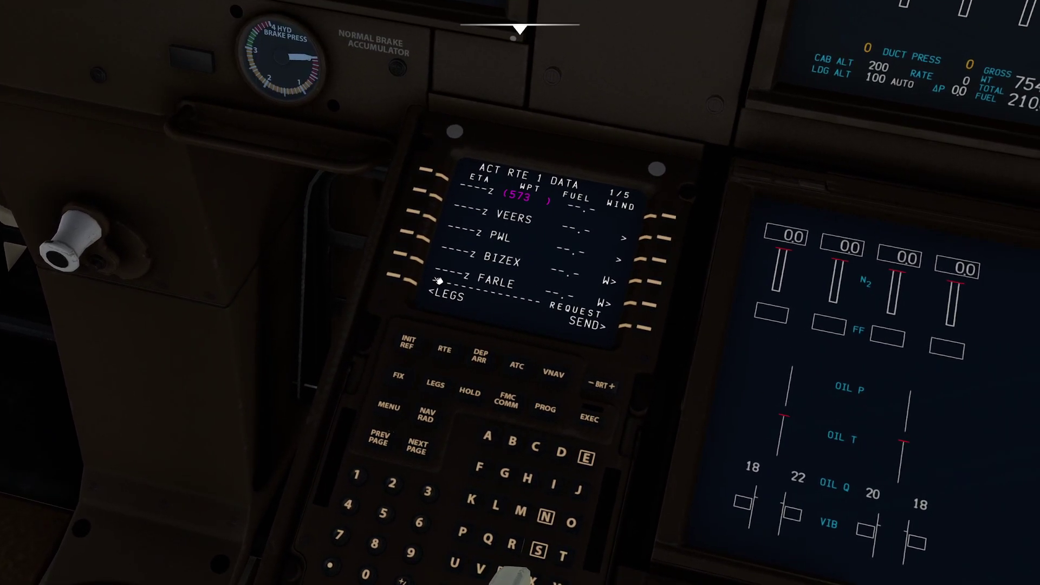
Page through the route 1 data and open the winds for BIZEX to examine the forecast by altitude
{"action": "left_click", "coordinate": [418, 449]}
{"action": "left_click", "coordinate": [418, 450]}
{"action": "left_click", "coordinate": [418, 449]}
{"action": "left_click", "coordinate": [380, 441]}
{"action": "left_click", "coordinate": [380, 441]}
{"action": "left_click", "coordinate": [381, 441]}
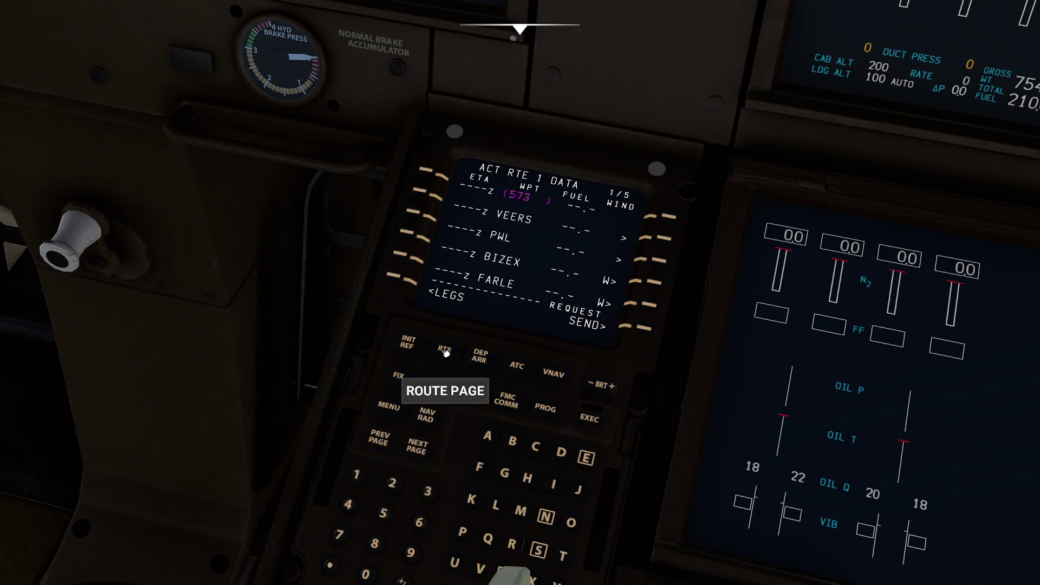
{"action": "left_click", "coordinate": [649, 280]}
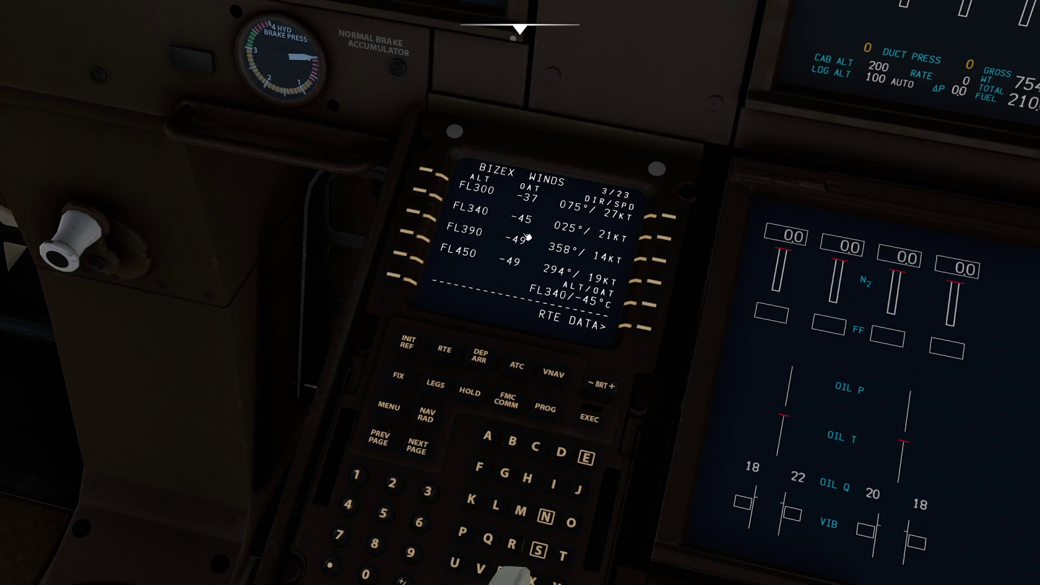
Open the performance initialisation page from the FMC index and try to request the performance data uplink
{"action": "left_click", "coordinate": [545, 407]}
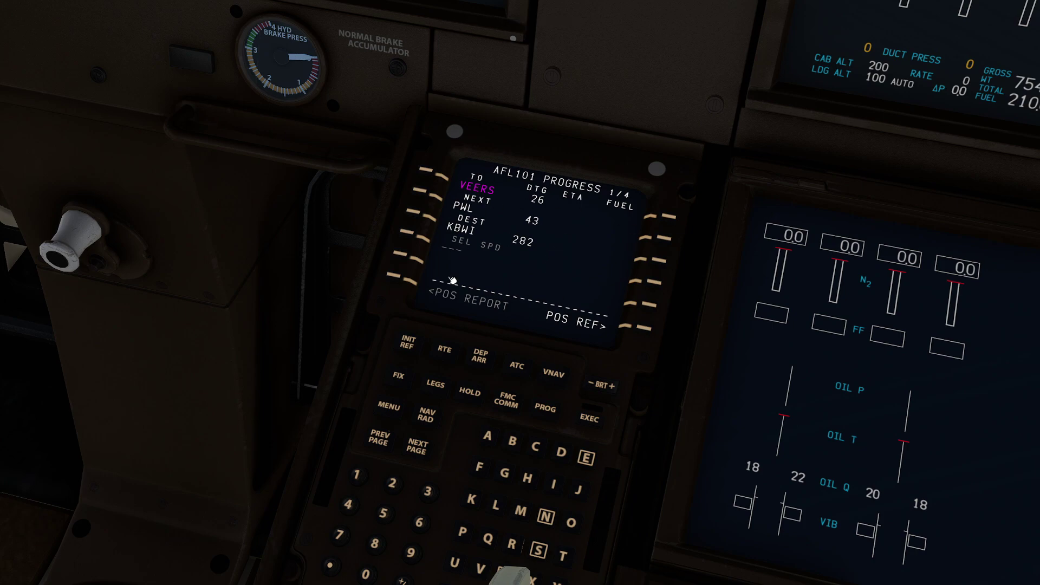
{"action": "left_click", "coordinate": [411, 346]}
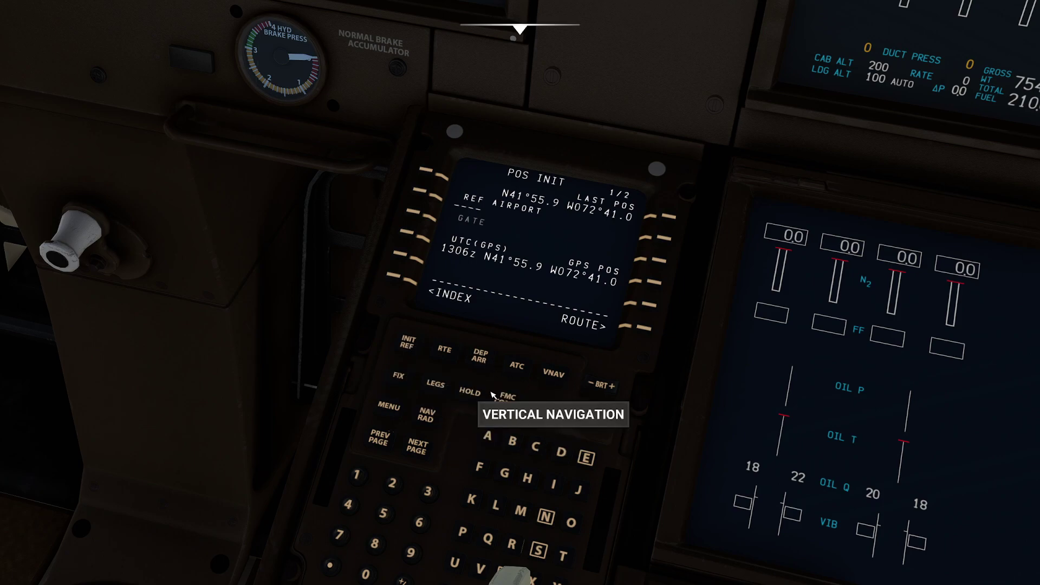
{"action": "left_click", "coordinate": [404, 282]}
{"action": "left_click", "coordinate": [421, 217]}
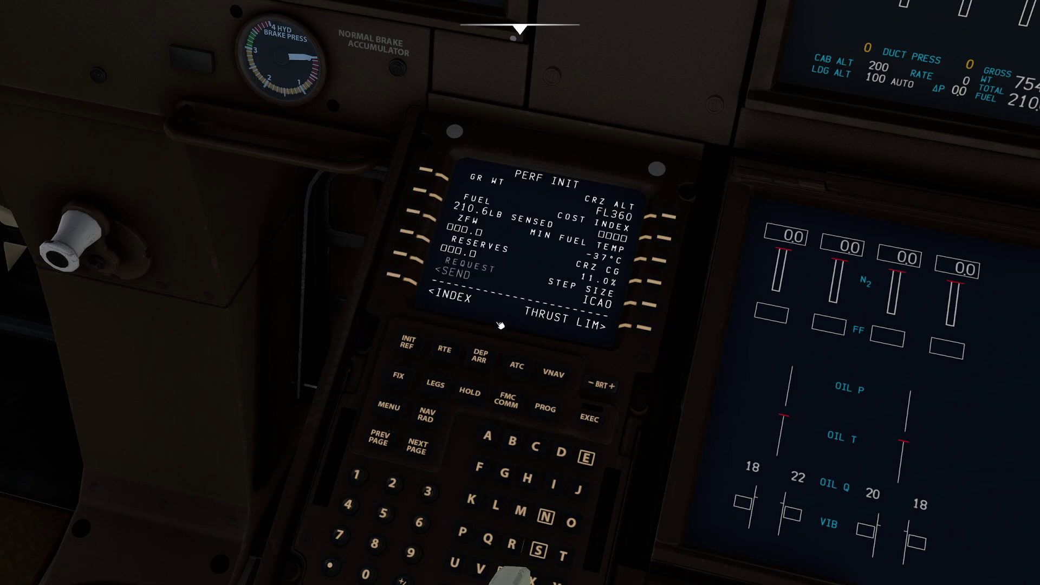
{"action": "left_click", "coordinate": [438, 269]}
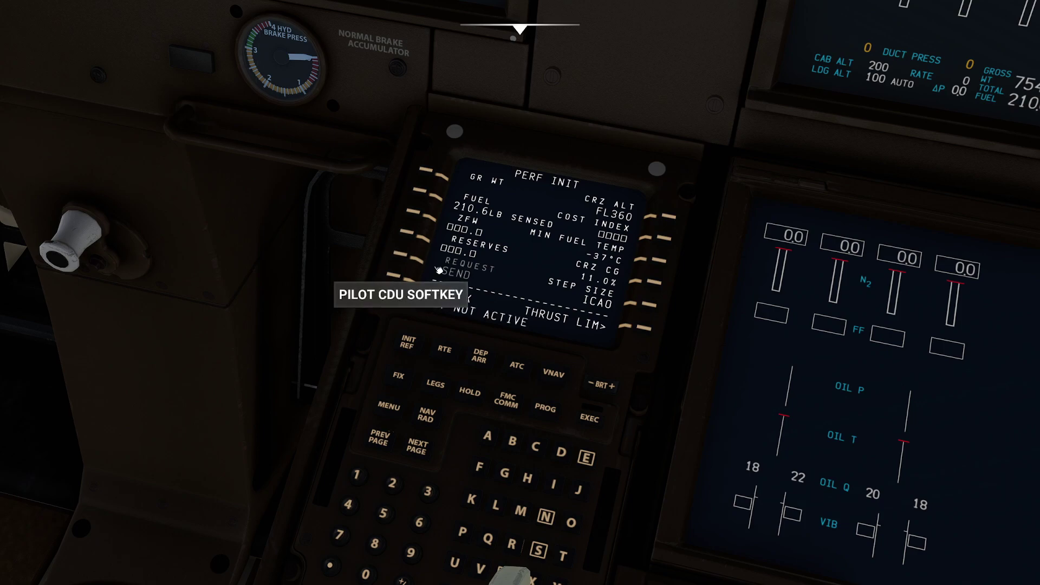
Enter the zero fuel weight as 543.7 on the performance initialisation page and clear the scratchpad
{"action": "left_click_drag", "start_coordinate": [489, 324], "coordinate": [543, 401]}
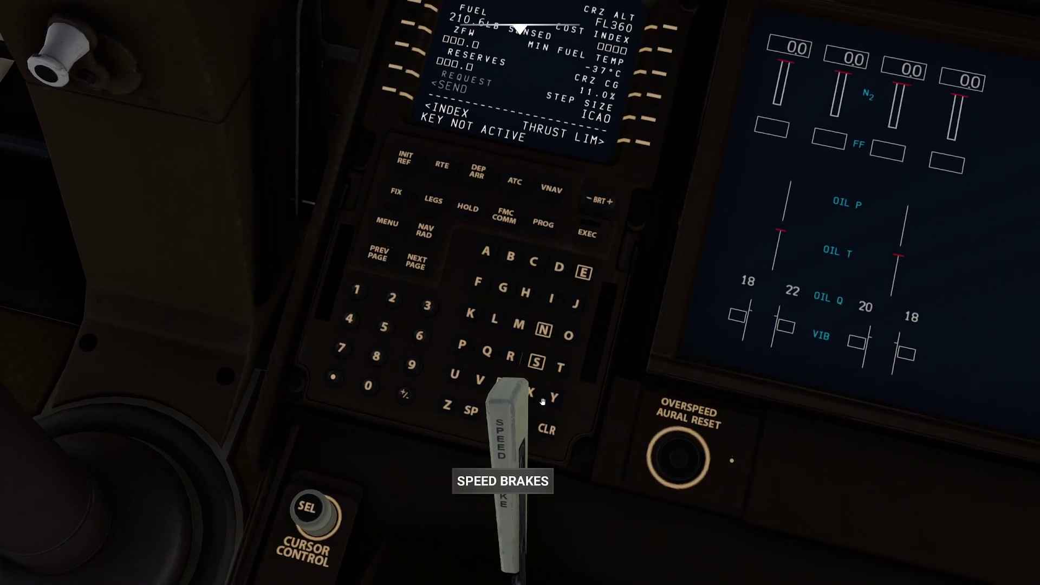
{"action": "key", "text": "Up"}
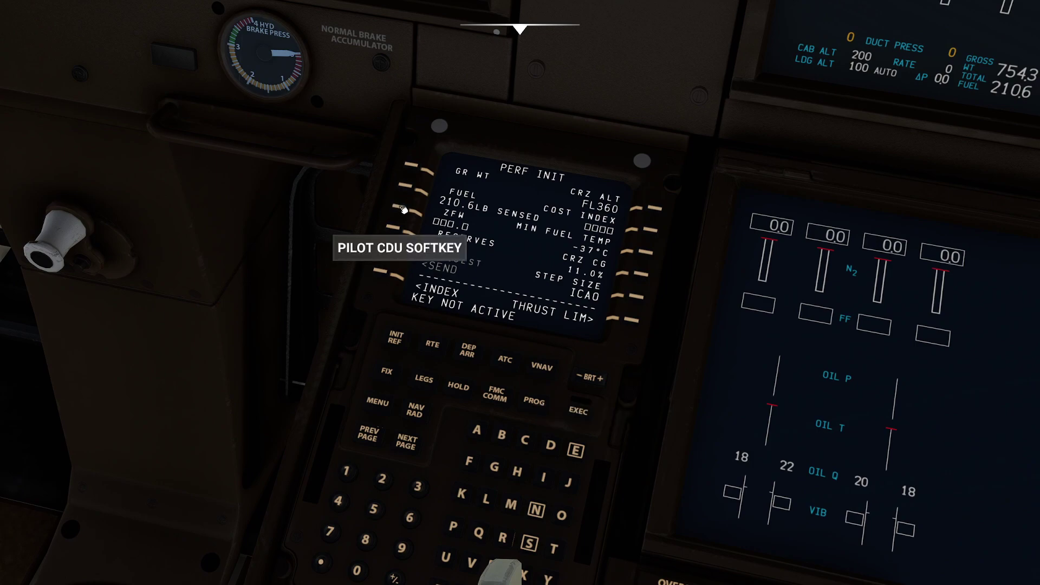
{"action": "left_click_drag", "start_coordinate": [476, 260], "coordinate": [517, 317]}
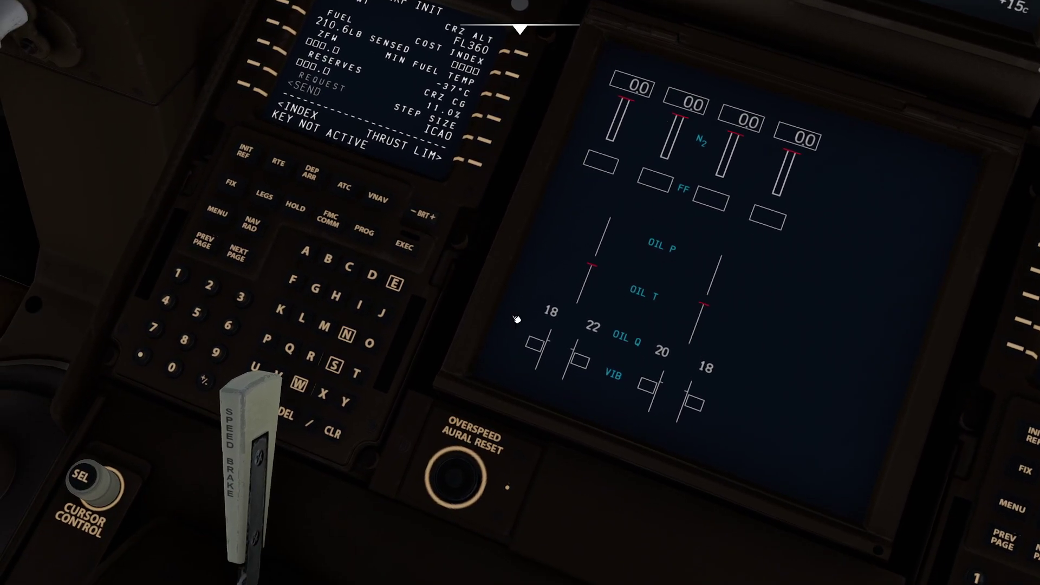
{"action": "left_click", "coordinate": [332, 431]}
{"action": "key", "text": "Up"}
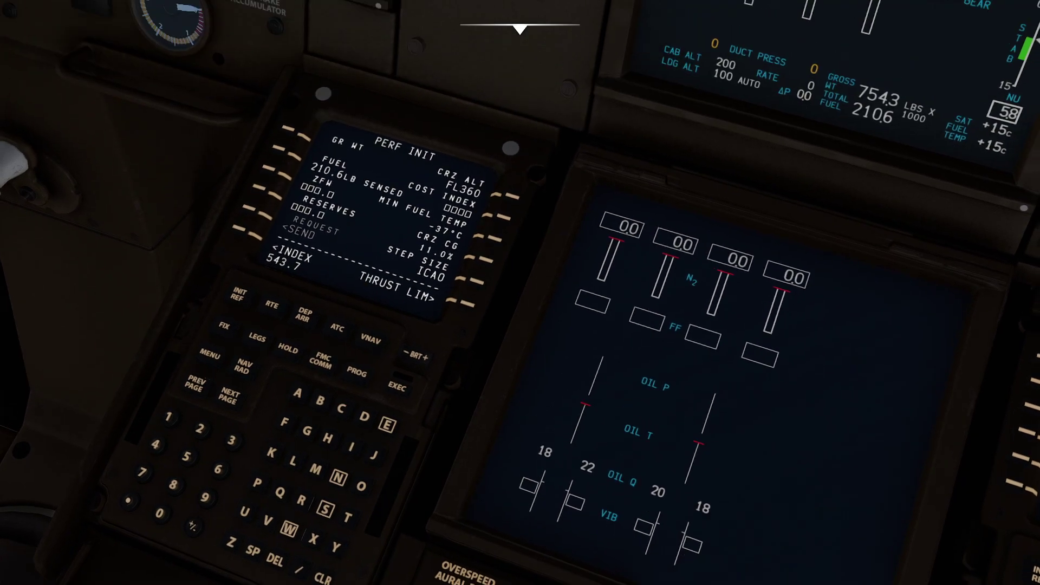
{"action": "left_click", "coordinate": [269, 217]}
{"action": "left_click", "coordinate": [269, 217]}
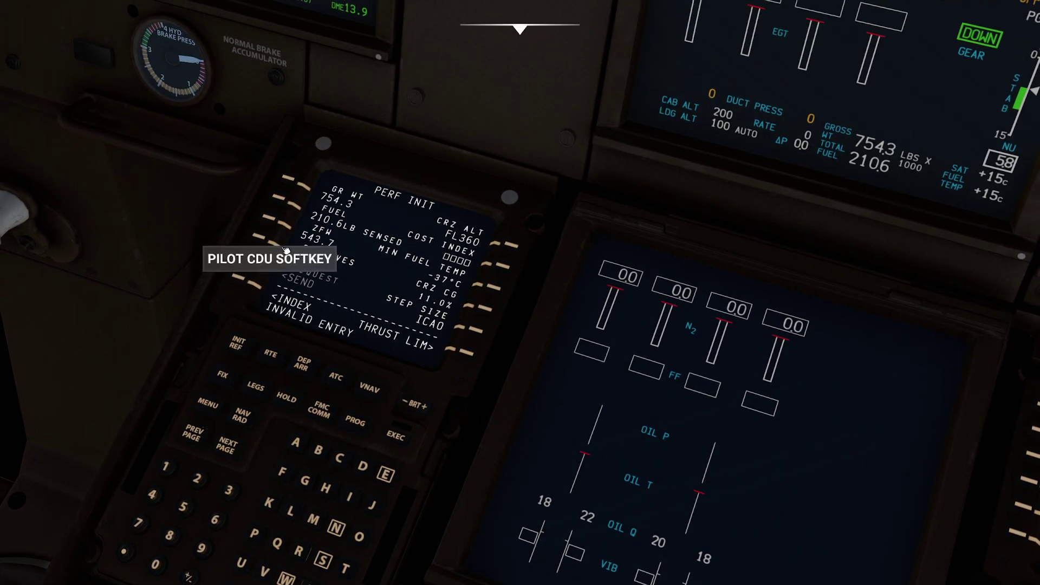
{"action": "left_click_drag", "start_coordinate": [513, 438], "coordinate": [453, 560]}
{"action": "left_click", "coordinate": [368, 506]}
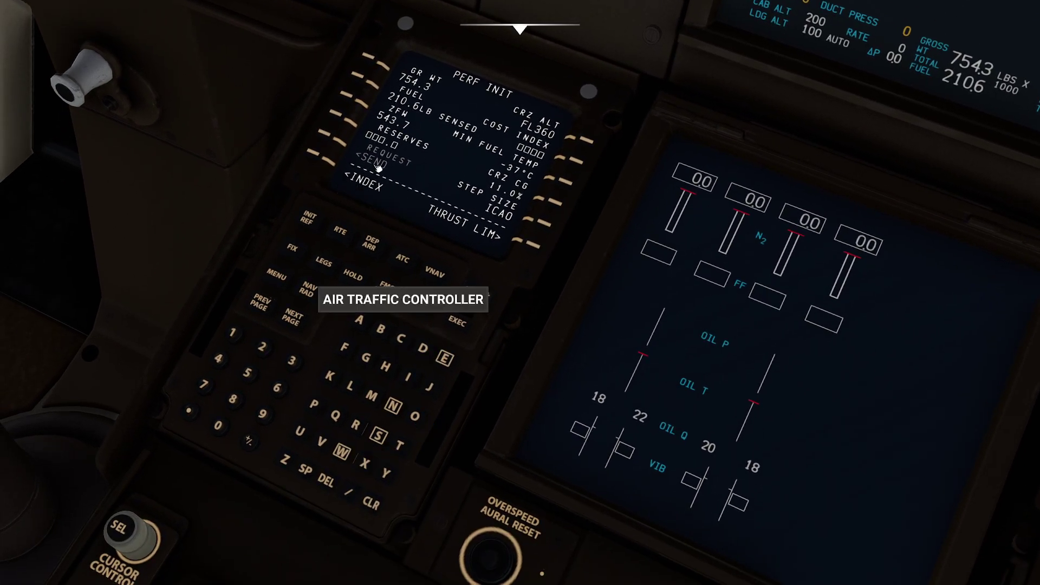
Try to enter the fuel reserves, clear the scratchpad, and set the cost index to 9999
{"action": "left_click", "coordinate": [343, 120]}
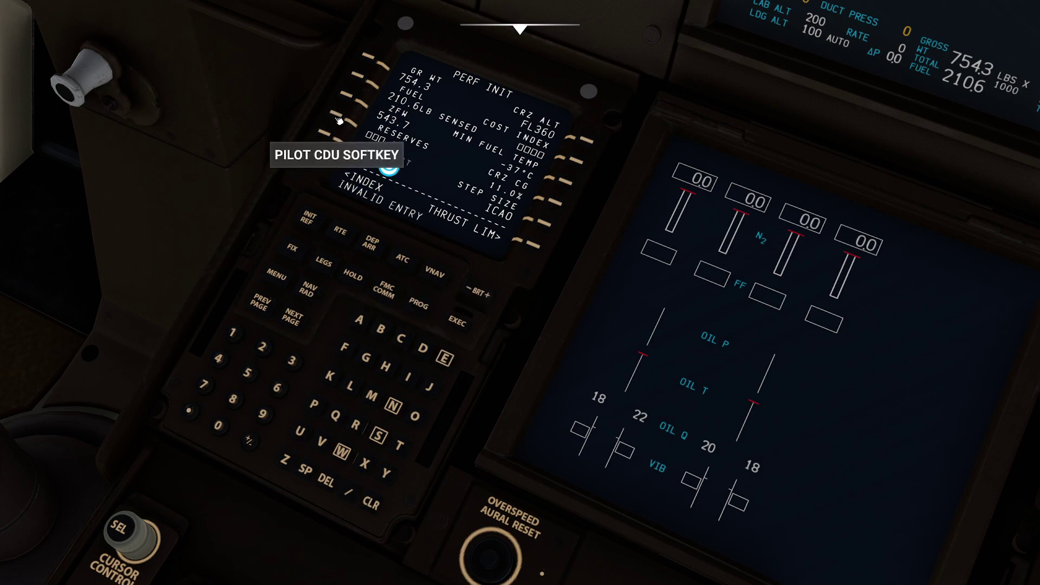
{"action": "left_click", "coordinate": [371, 502]}
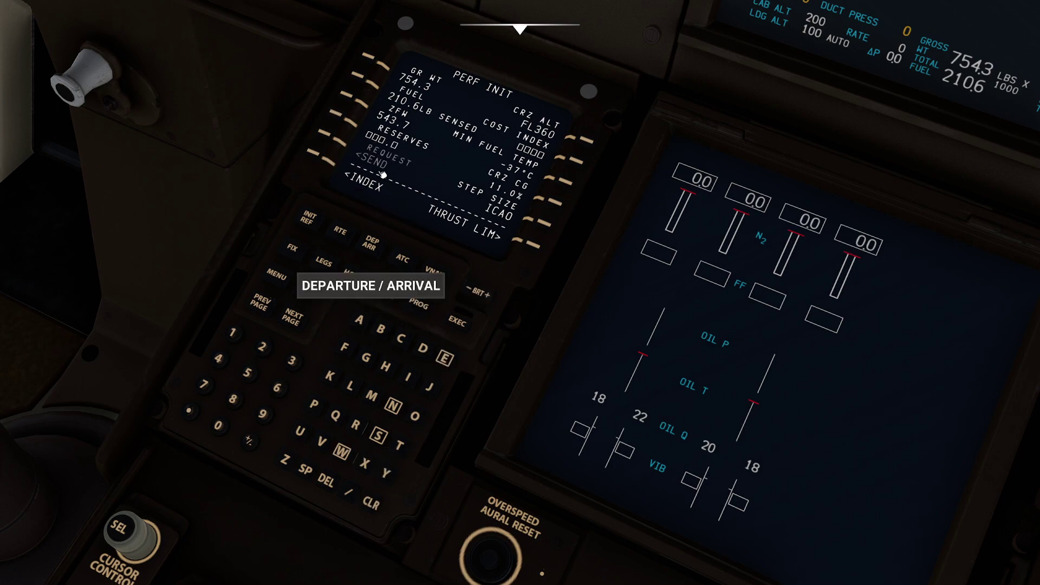
{"action": "triple_click", "coordinate": [272, 417]}
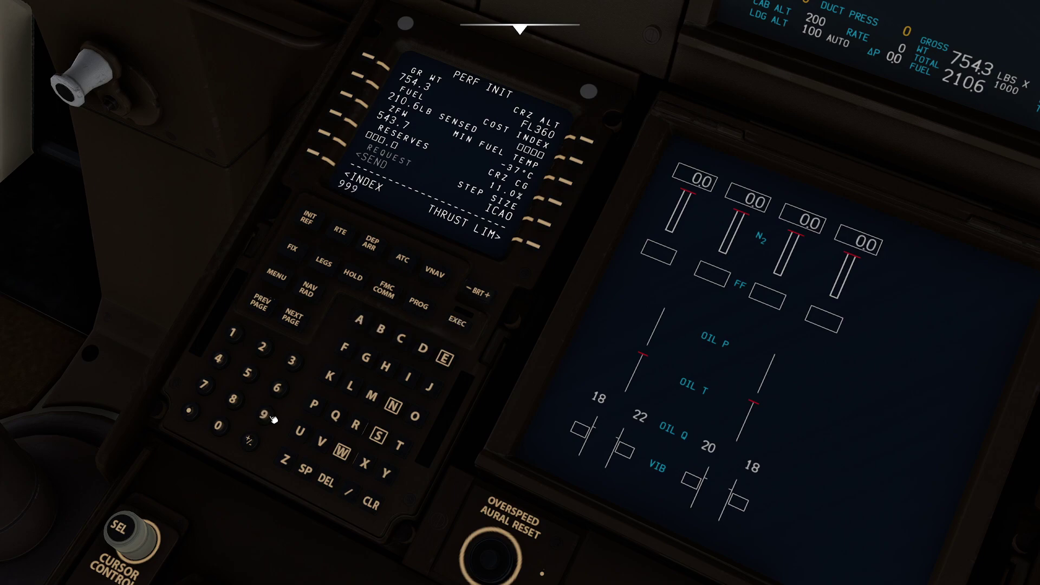
{"action": "left_click", "coordinate": [578, 165]}
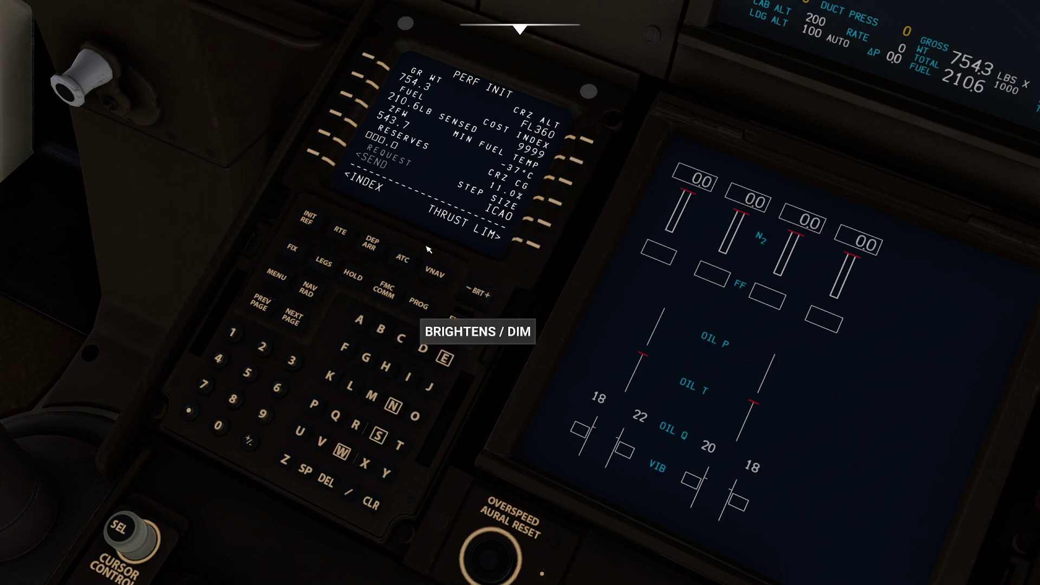
Open the takeoff reference page, try to enter takeoff flaps of 5 and 15, and clear the scratchpad
{"action": "left_click", "coordinate": [532, 243]}
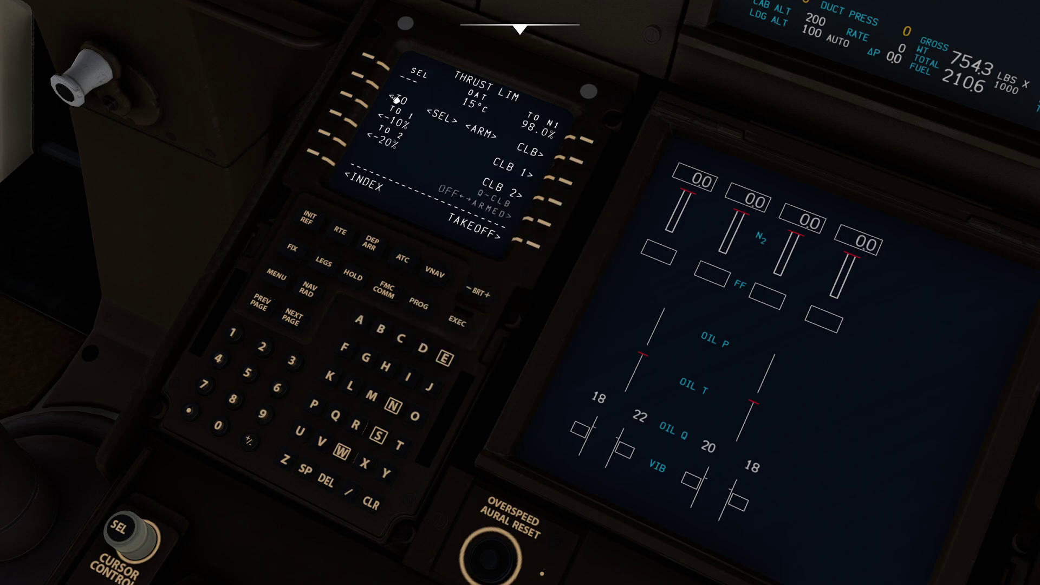
{"action": "left_click", "coordinate": [536, 245]}
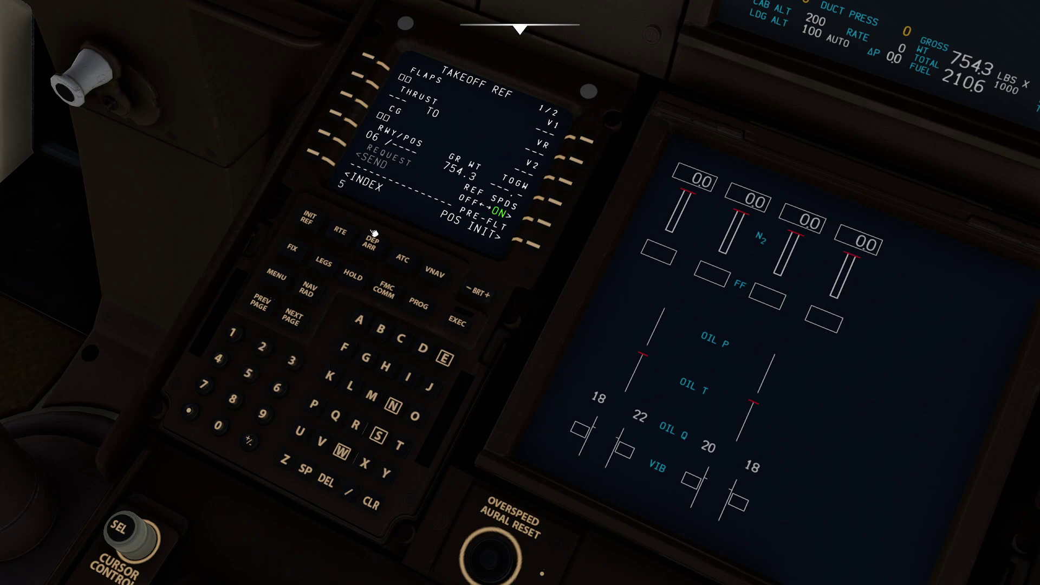
{"action": "left_click", "coordinate": [384, 161]}
{"action": "left_click", "coordinate": [371, 503]}
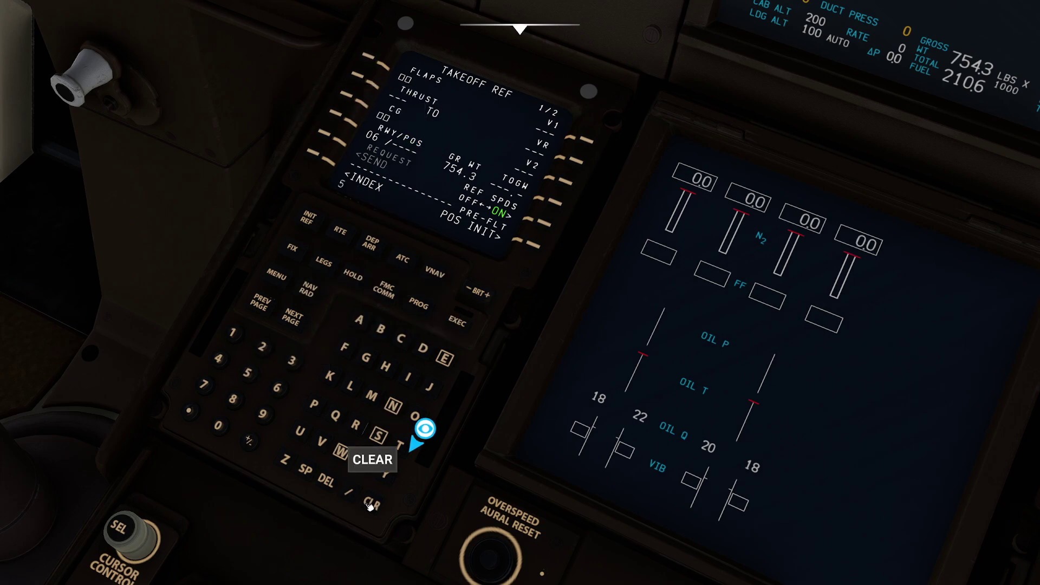
{"action": "left_click", "coordinate": [236, 338]}
{"action": "left_click", "coordinate": [247, 372]}
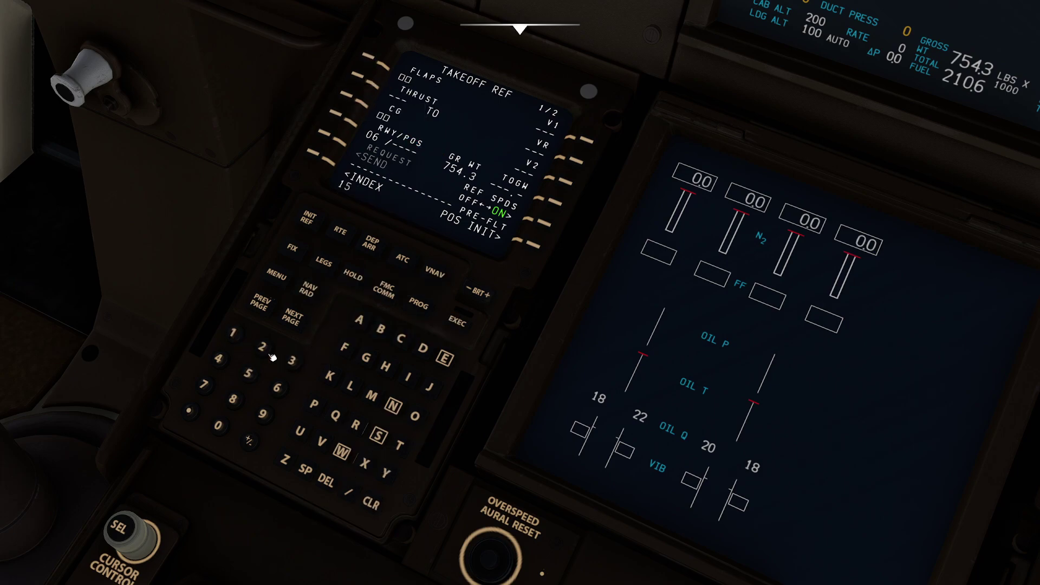
{"action": "left_click", "coordinate": [381, 66]}
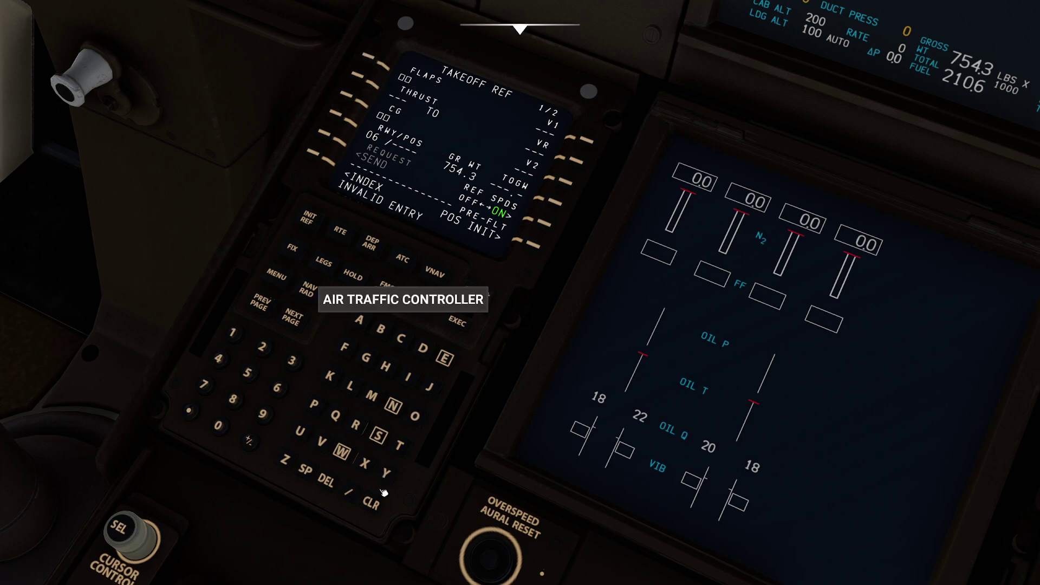
{"action": "left_click", "coordinate": [378, 469]}
{"action": "left_click", "coordinate": [378, 469]}
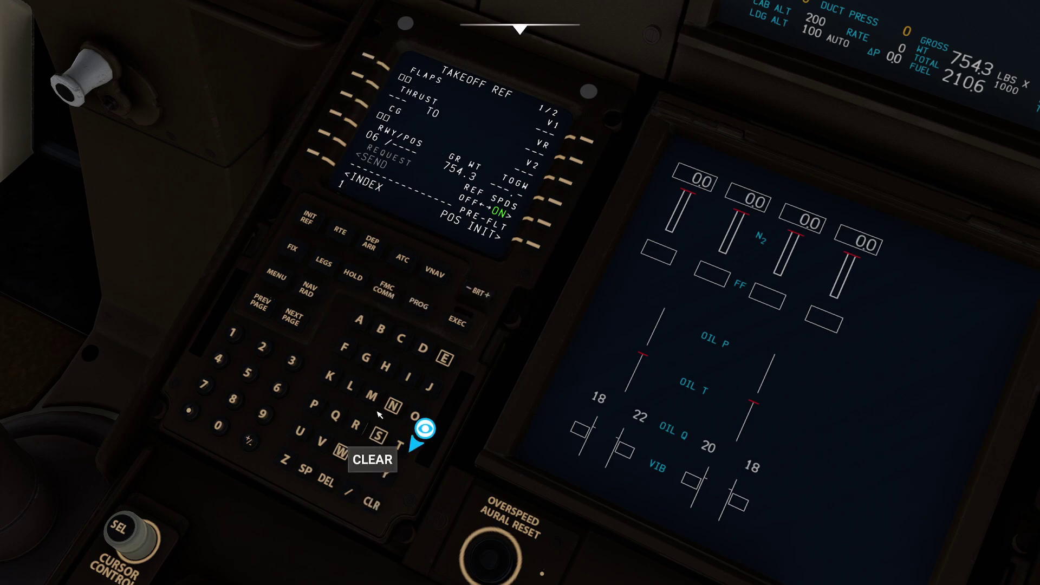
{"action": "left_click", "coordinate": [358, 122]}
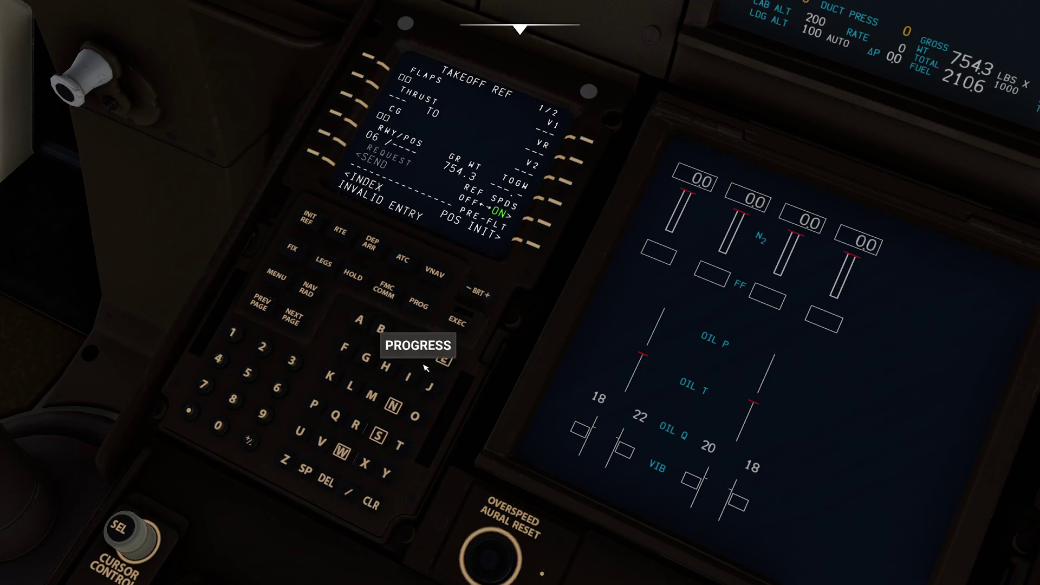
{"action": "left_click", "coordinate": [373, 501]}
Turn the cockpit view from the CDU to the captain's tablet beside the side window
{"action": "left_click_drag", "start_coordinate": [419, 438], "coordinate": [585, 59]}
{"action": "scroll", "coordinate": [520, 293], "scroll_direction": "down", "scroll_amount": 3}
{"action": "left_click_drag", "start_coordinate": [664, 496], "coordinate": [470, 449]}
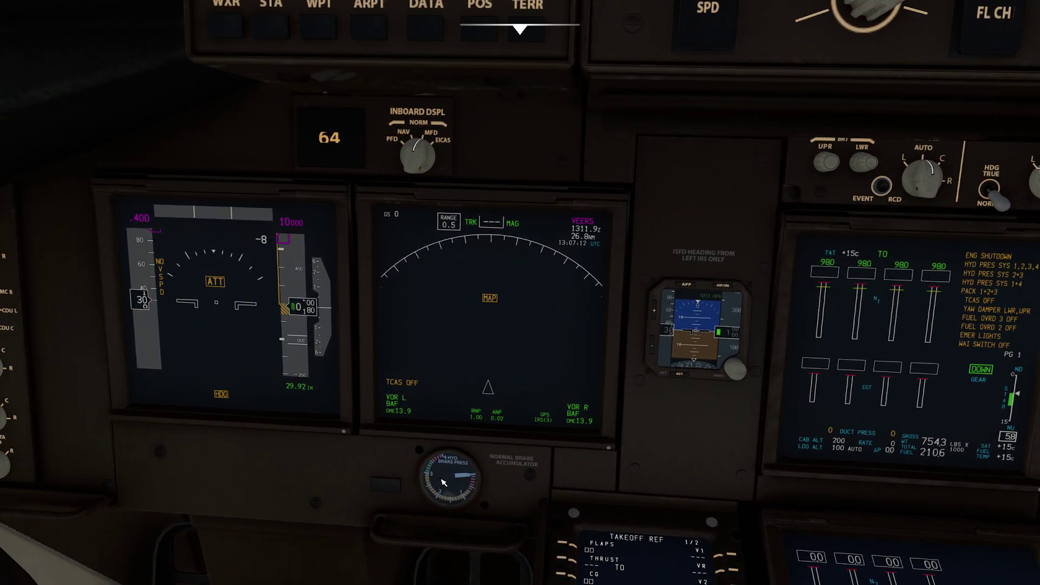
{"action": "scroll", "coordinate": [442, 479], "scroll_direction": "down", "scroll_amount": 4}
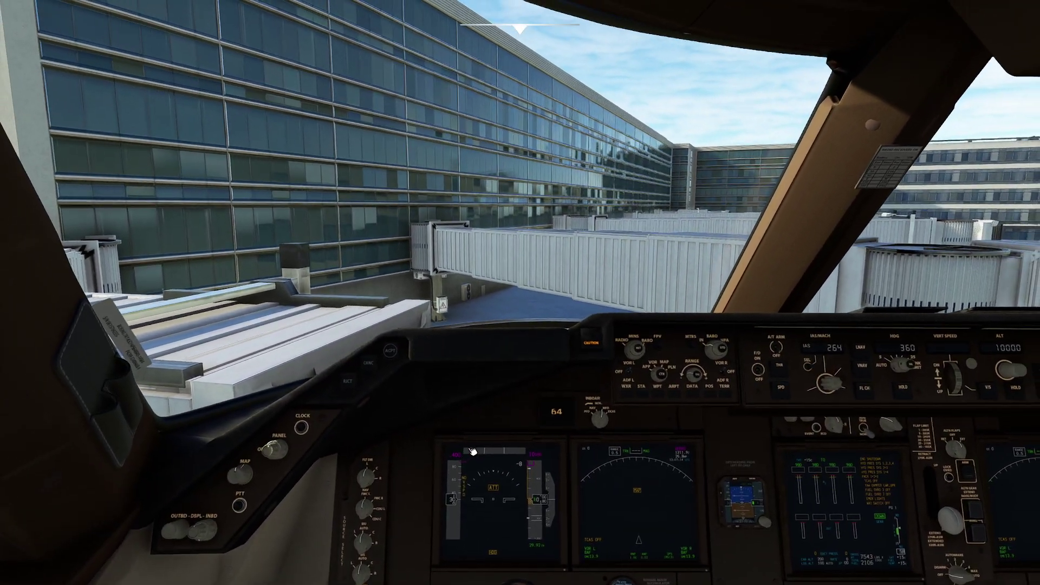
{"action": "left_click", "coordinate": [594, 343]}
{"action": "left_click_drag", "start_coordinate": [603, 337], "coordinate": [561, 254]}
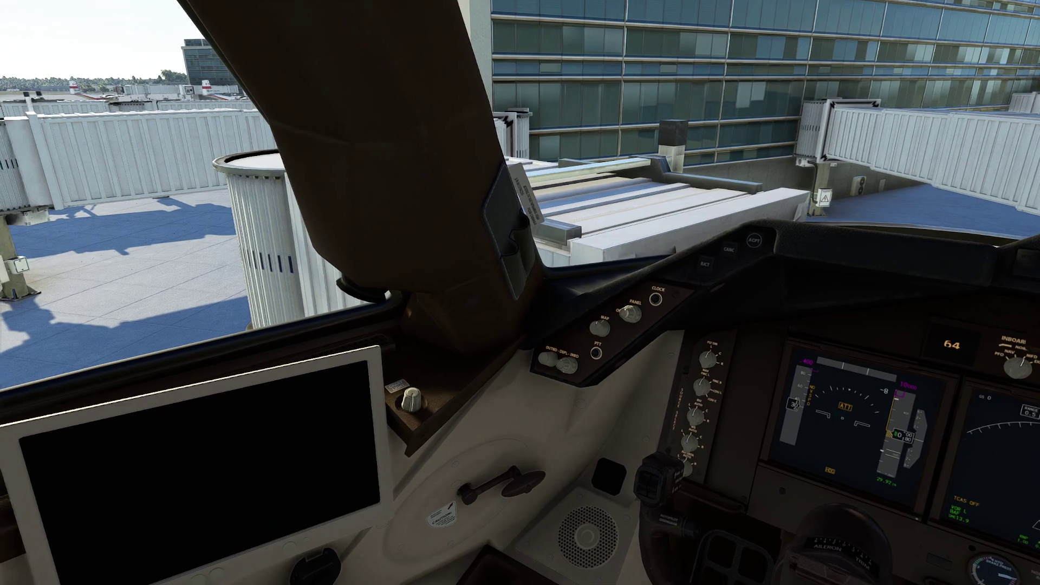